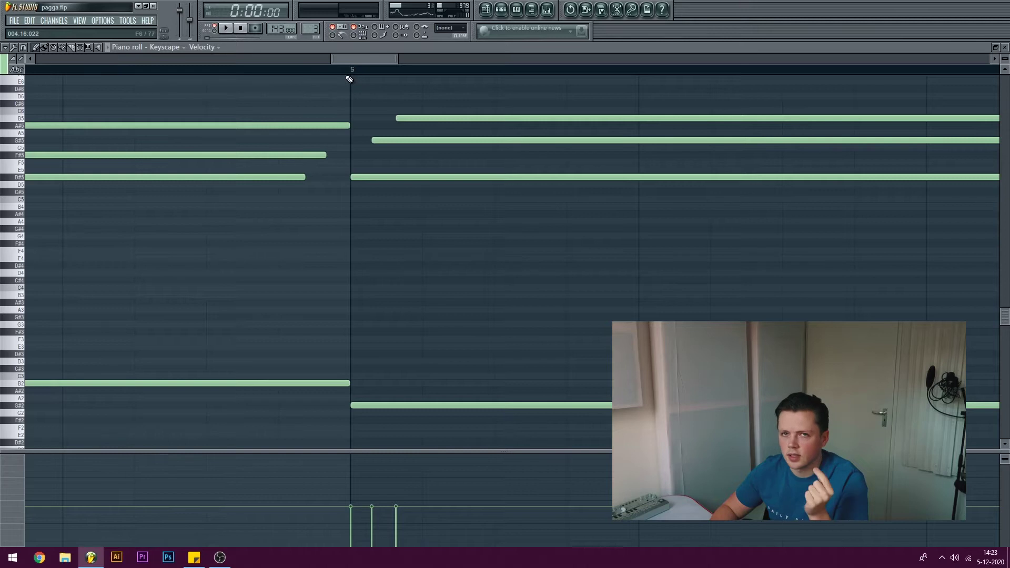
Step: Examine the chord notes in the piano roll and the Fruity Reeverb and Parametric EQ 2 effects on the Piano mixer track
{"action": "scroll", "coordinate": [347, 75], "scroll_direction": "down", "scroll_amount": 5}
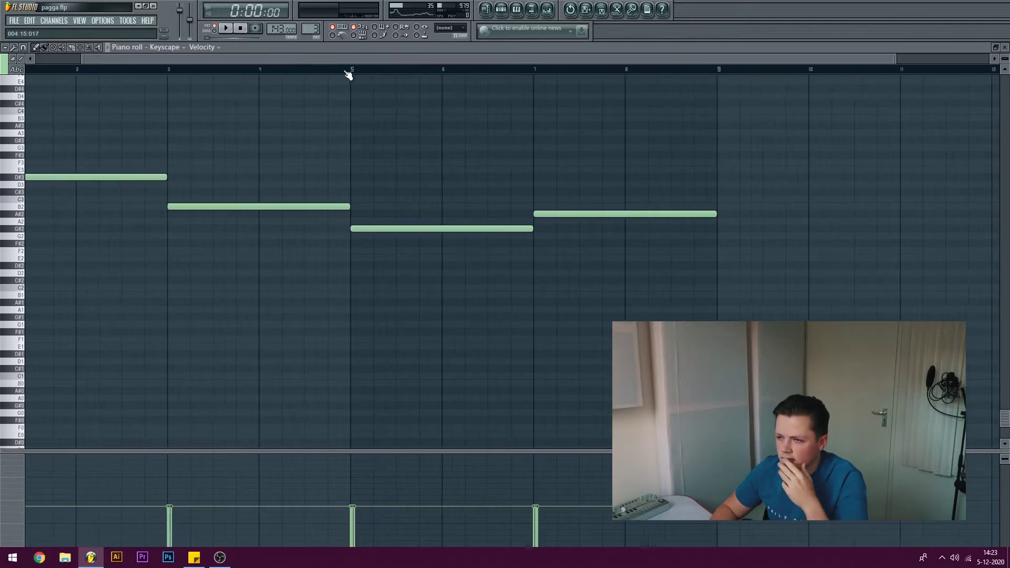
{"action": "scroll", "coordinate": [323, 187], "scroll_direction": "up", "scroll_amount": 7}
{"action": "key", "text": "F9"}
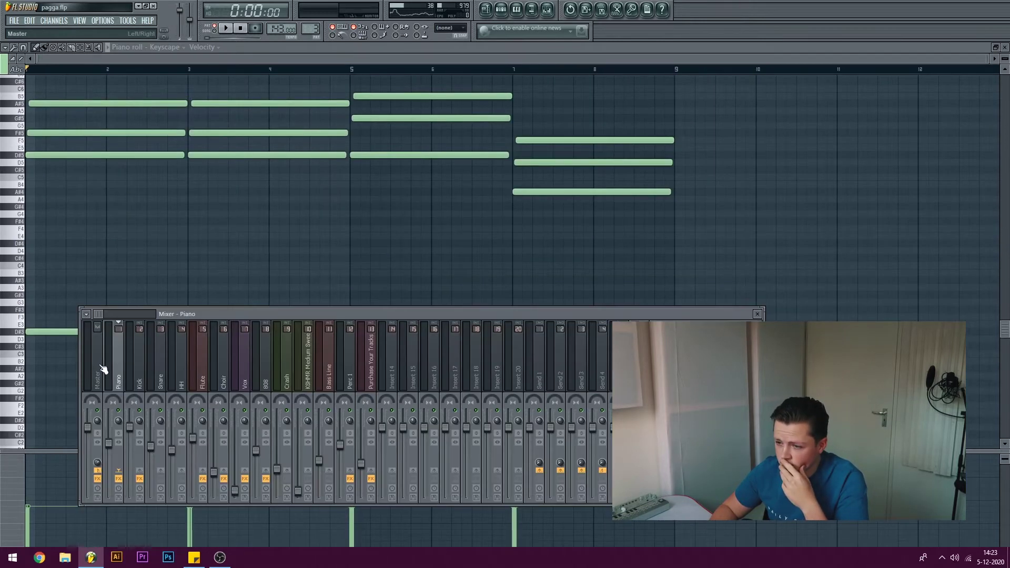
{"action": "left_click", "coordinate": [699, 364]}
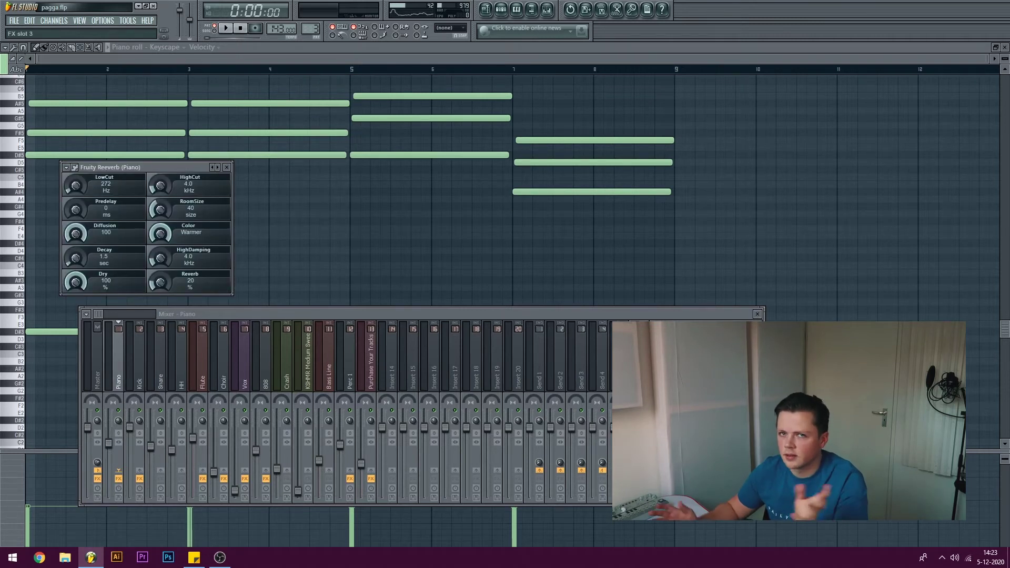
{"action": "left_click_drag", "start_coordinate": [34, 136], "coordinate": [460, 475]}
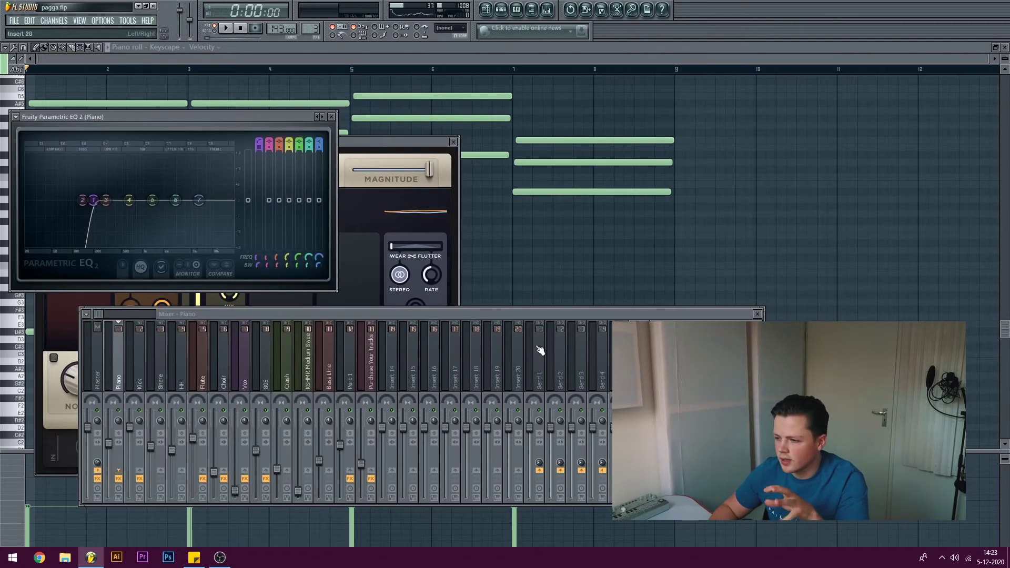
Step: Open the Flute pattern from the playlist's Track 2 in the piano roll and play the melody
{"action": "left_click", "coordinate": [485, 11]}
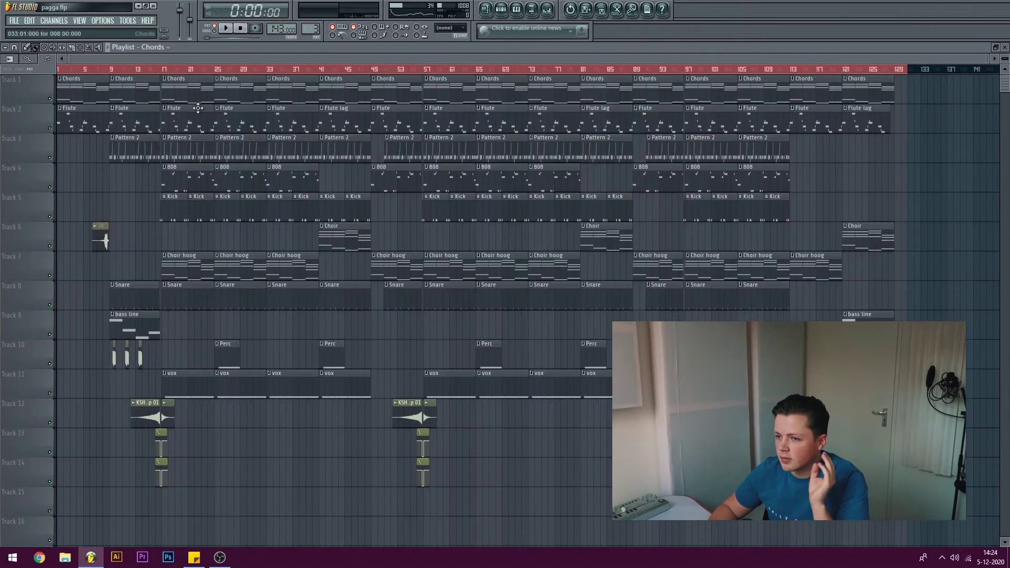
{"action": "double_click", "coordinate": [70, 120]}
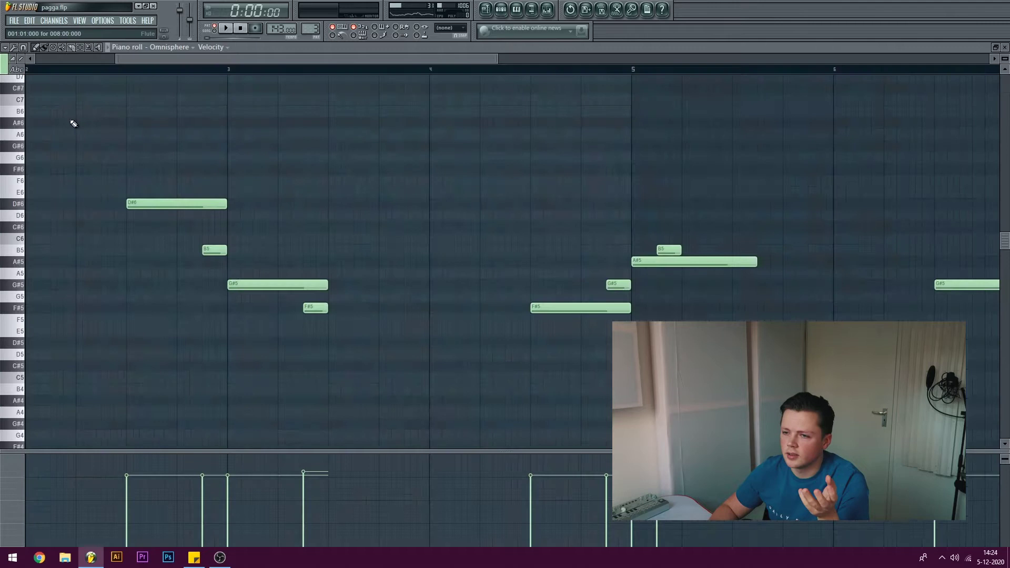
{"action": "scroll", "coordinate": [217, 70], "scroll_direction": "down", "scroll_amount": 5}
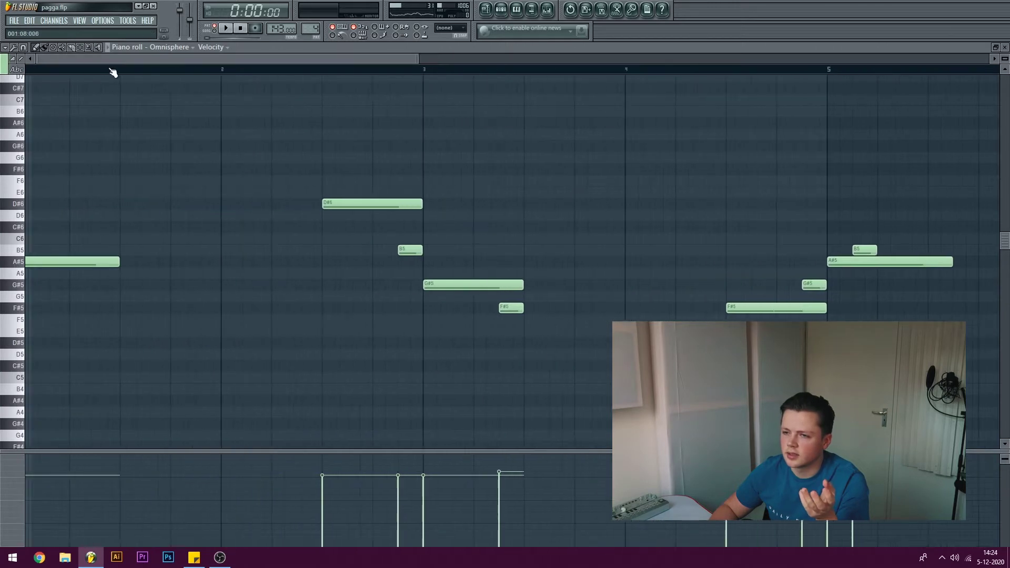
{"action": "left_click", "coordinate": [226, 29]}
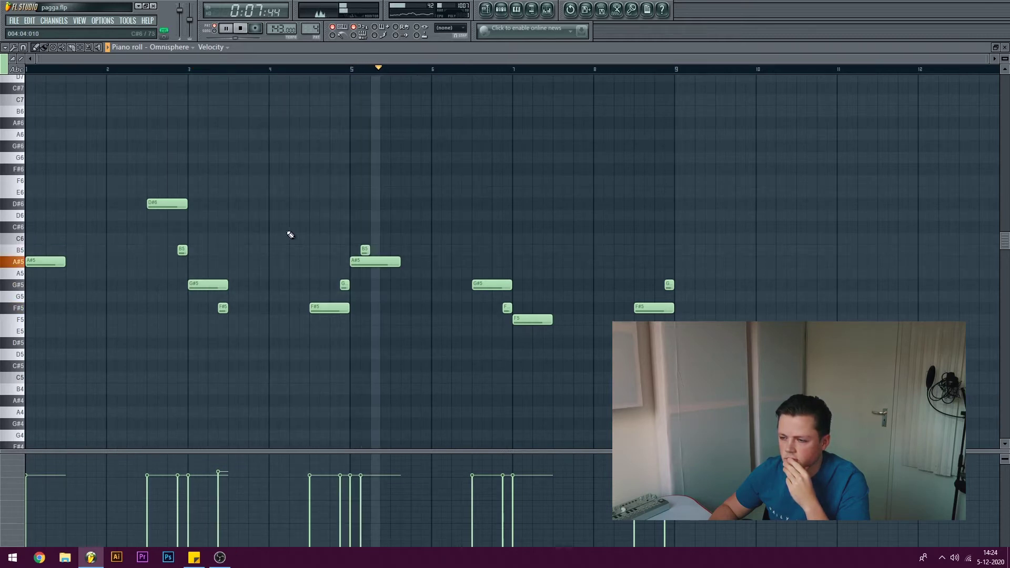
Step: Play the song arrangement from its beginning, stop it, and look over the instruments in the channel rack
{"action": "left_click", "coordinate": [486, 9]}
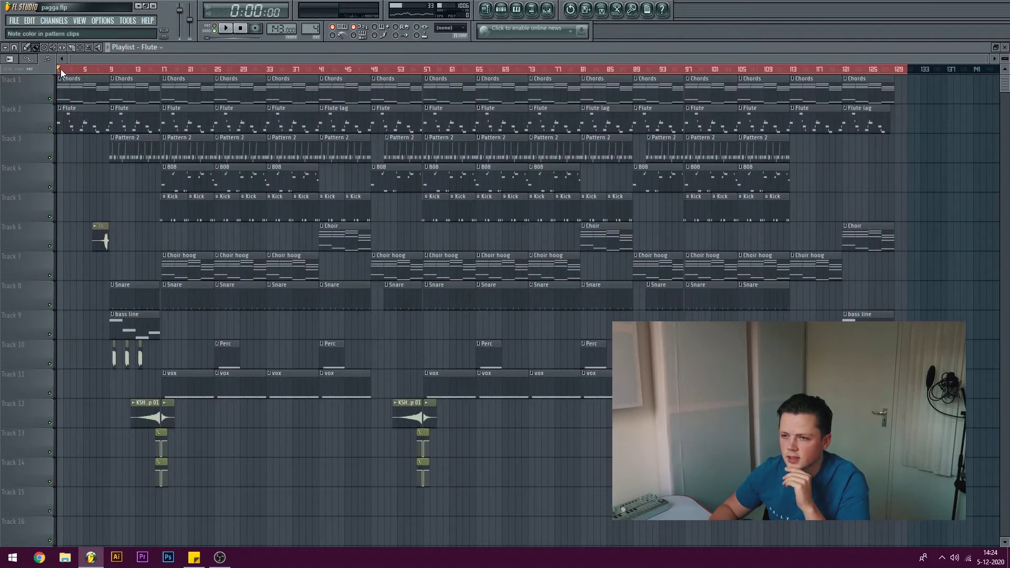
{"action": "left_click", "coordinate": [227, 29]}
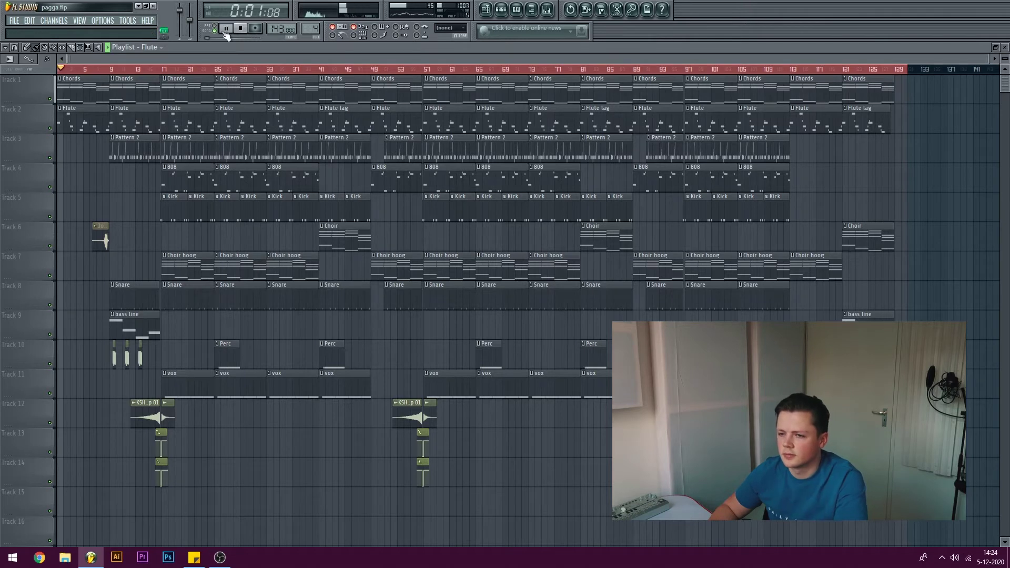
{"action": "scroll", "coordinate": [120, 74], "scroll_direction": "up", "scroll_amount": 6}
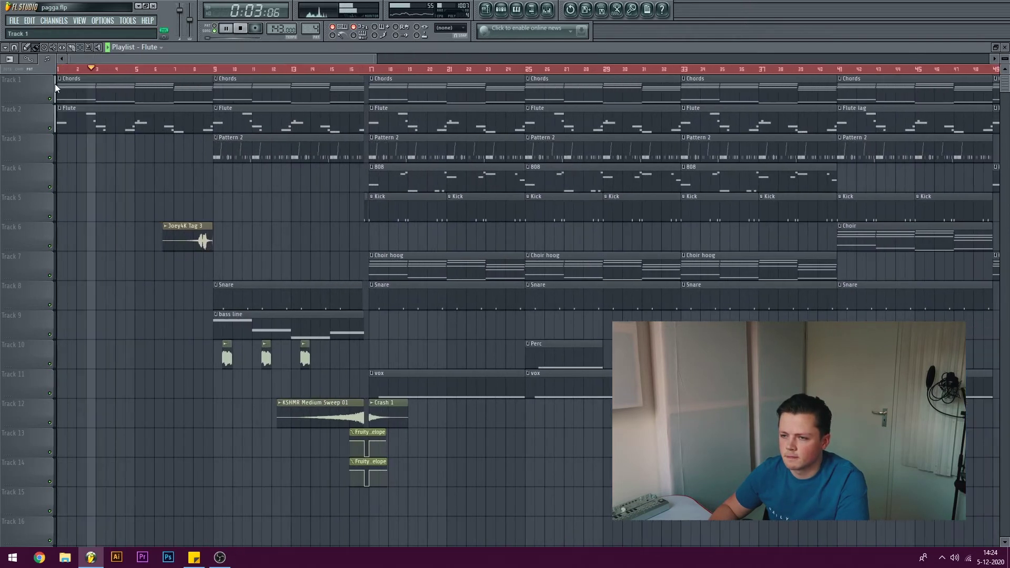
{"action": "left_click", "coordinate": [241, 29]}
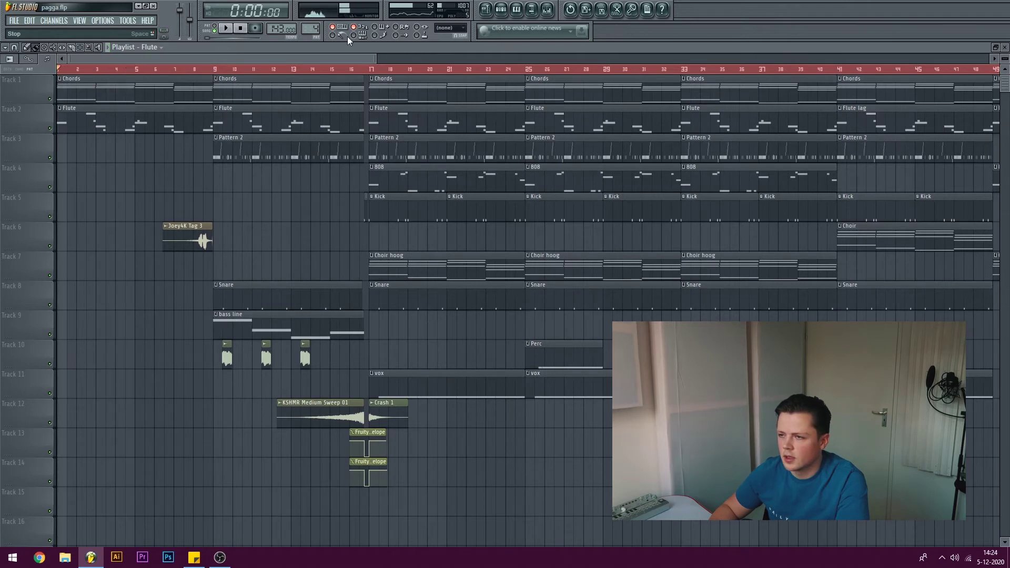
{"action": "left_click", "coordinate": [503, 15]}
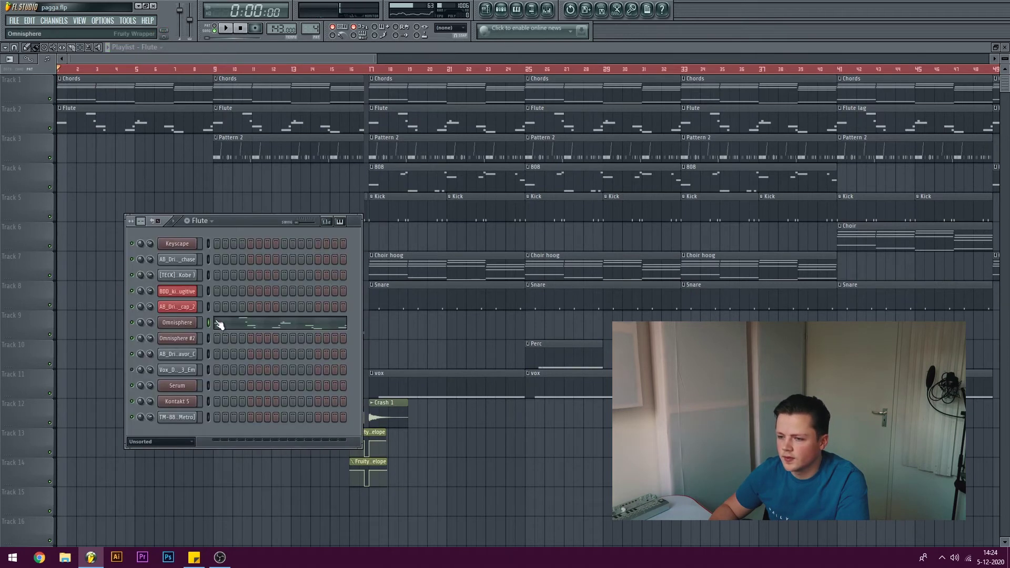
{"action": "key", "text": "F6"}
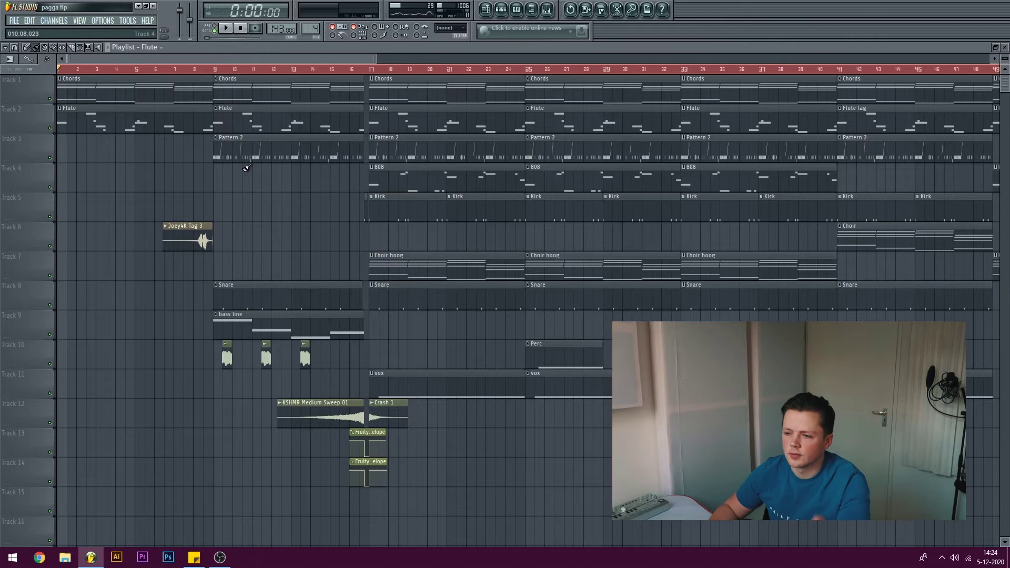
Step: Open the Snare pattern from Track 8 in the piano roll and play it back
{"action": "double_click", "coordinate": [243, 296]}
{"action": "left_click_drag", "start_coordinate": [204, 61], "coordinate": [125, 61]}
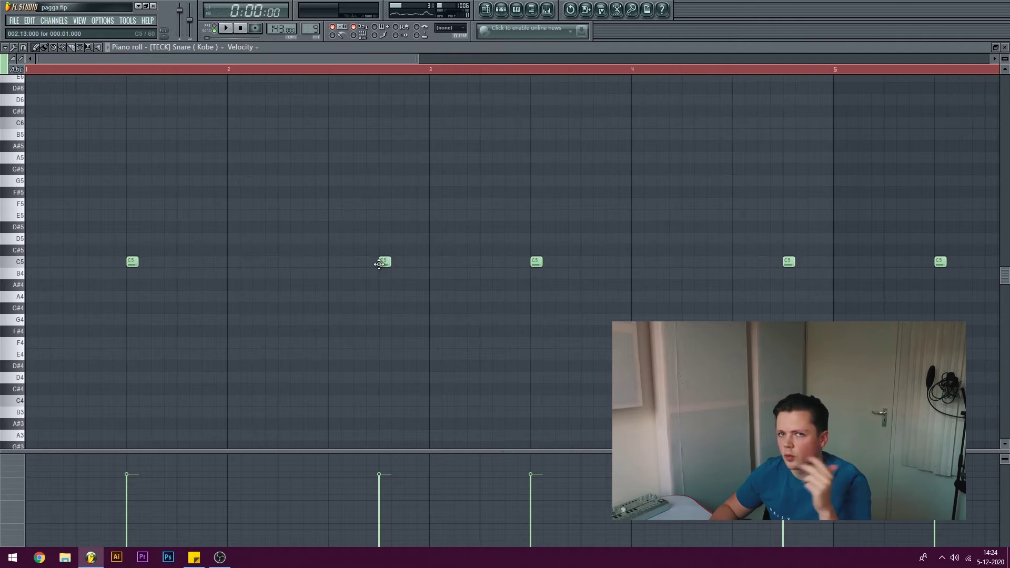
{"action": "left_click", "coordinate": [225, 28]}
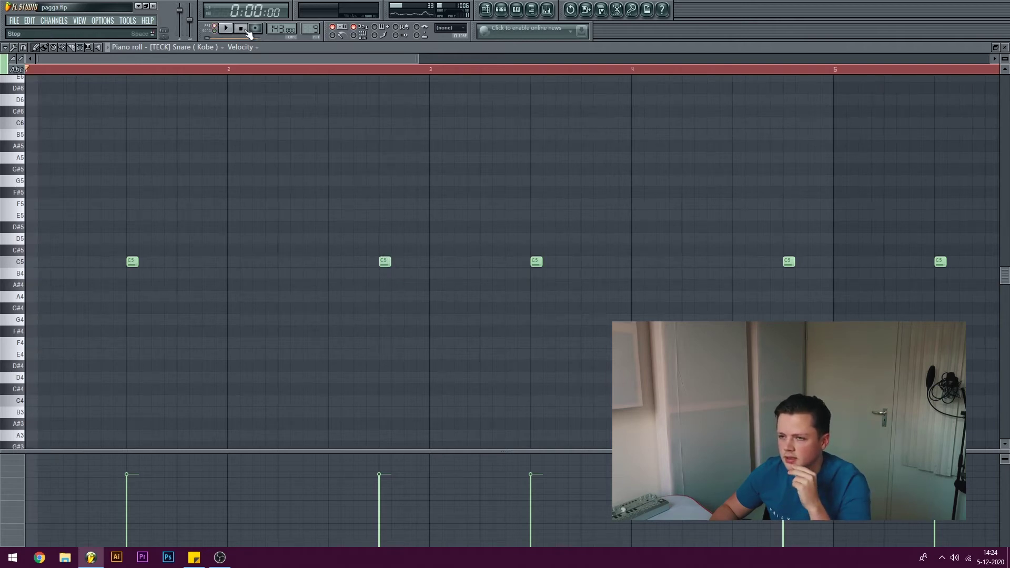
{"action": "scroll", "coordinate": [237, 79], "scroll_direction": "down", "scroll_amount": 2}
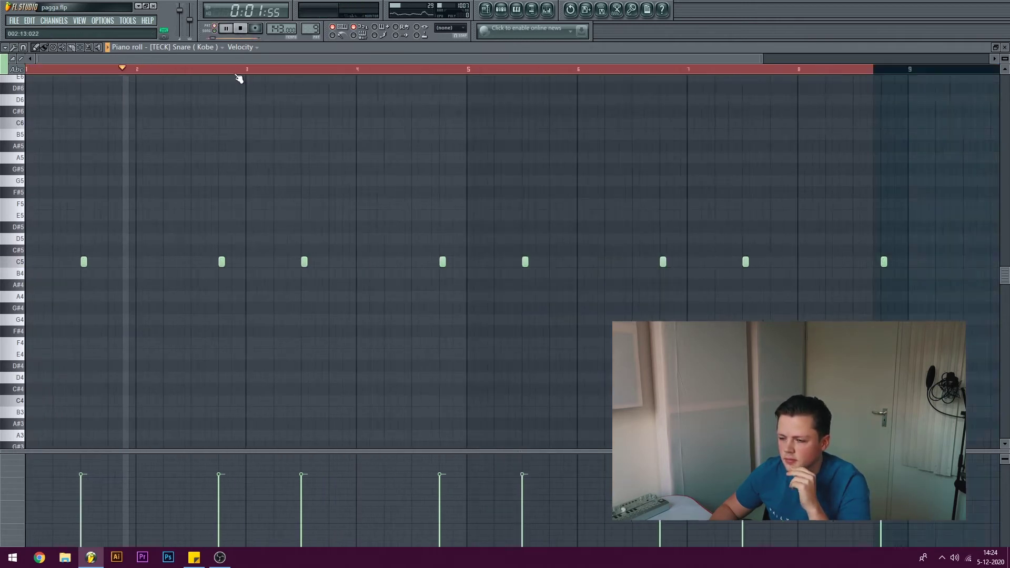
{"action": "left_click", "coordinate": [241, 30]}
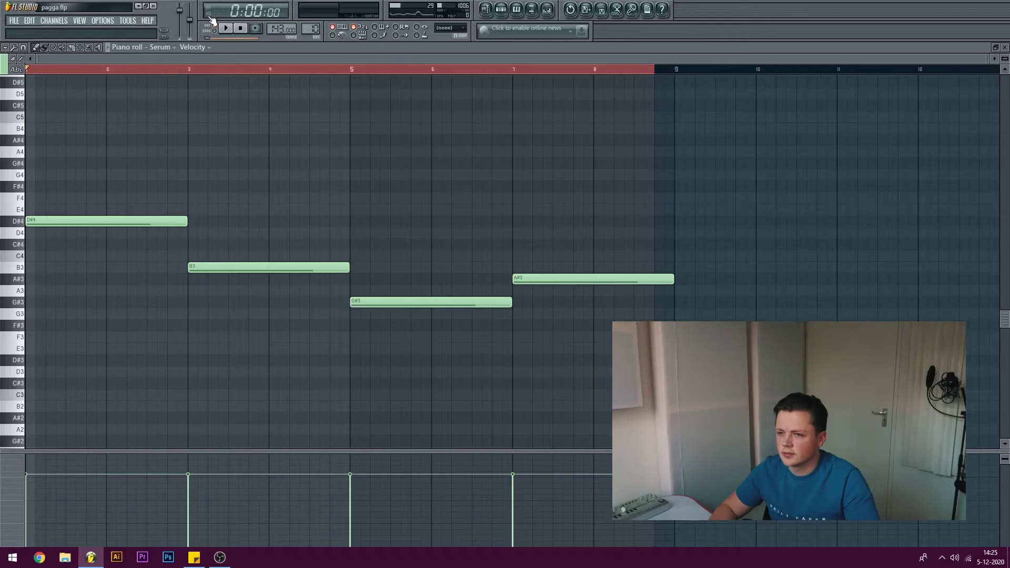
Step: Play the bass line pattern in the piano roll, return to the playlist and stop playback
{"action": "left_click", "coordinate": [225, 28]}
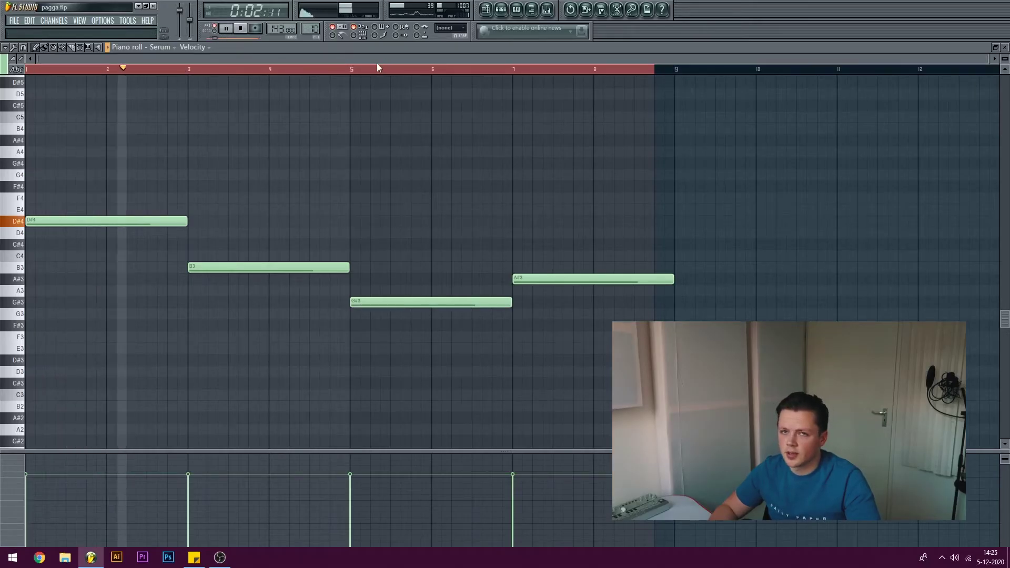
{"action": "left_click", "coordinate": [486, 9]}
{"action": "key", "text": "space"}
Step: Solo Track 10 in the playlist and play its vocal clips from bar 9
{"action": "right_click", "coordinate": [43, 365]}
{"action": "key", "text": "Escape"}
{"action": "right_click", "coordinate": [50, 363]}
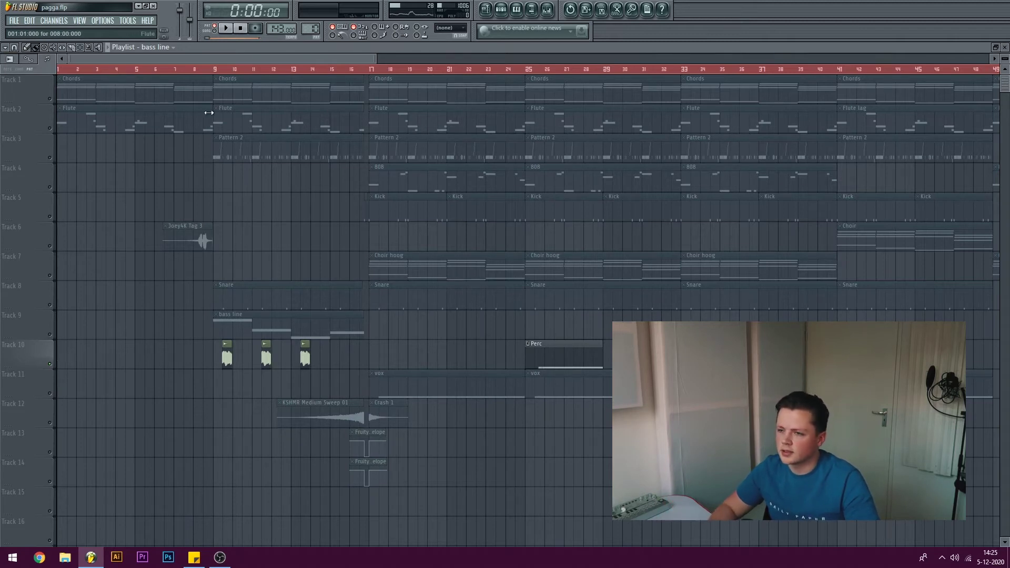
{"action": "left_click", "coordinate": [221, 70]}
{"action": "key", "text": "space"}
{"action": "scroll", "coordinate": [223, 72], "scroll_direction": "up", "scroll_amount": 6}
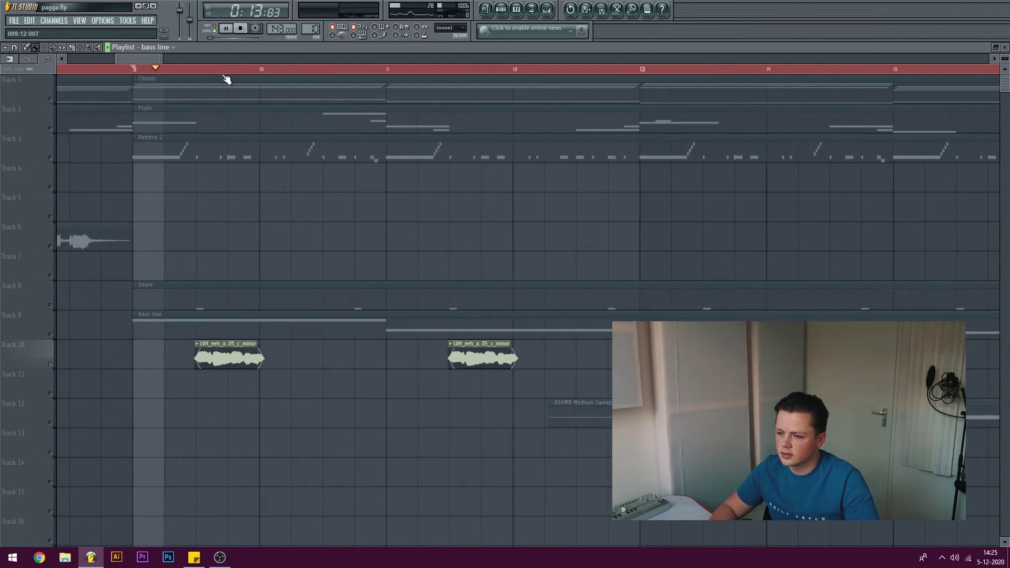
{"action": "key", "text": "space"}
Step: Inspect the Fruity Reeverb settings on the Vox mixer track and close the open windows
{"action": "left_click", "coordinate": [546, 11]}
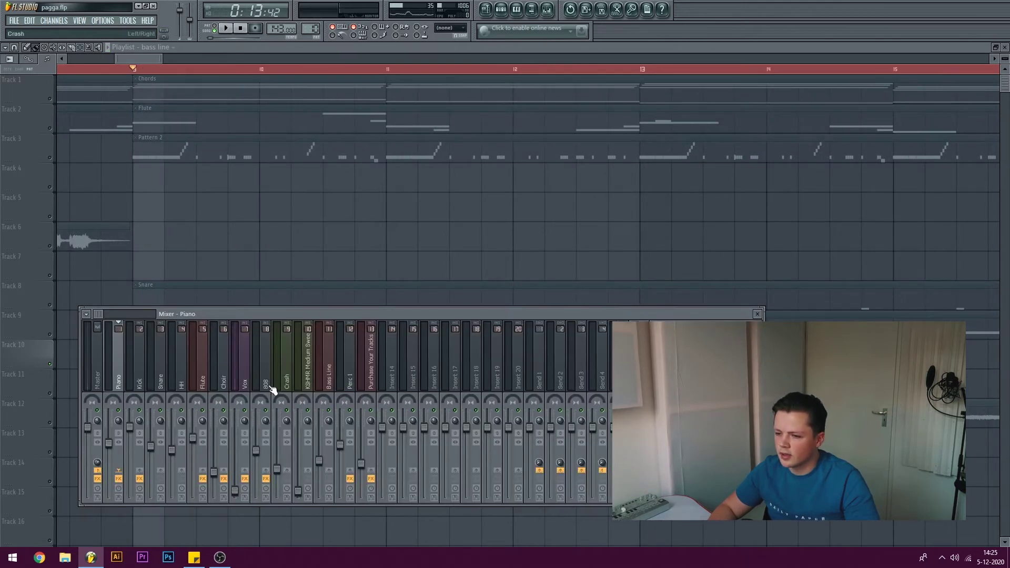
{"action": "left_click", "coordinate": [244, 373]}
{"action": "left_click", "coordinate": [702, 355]}
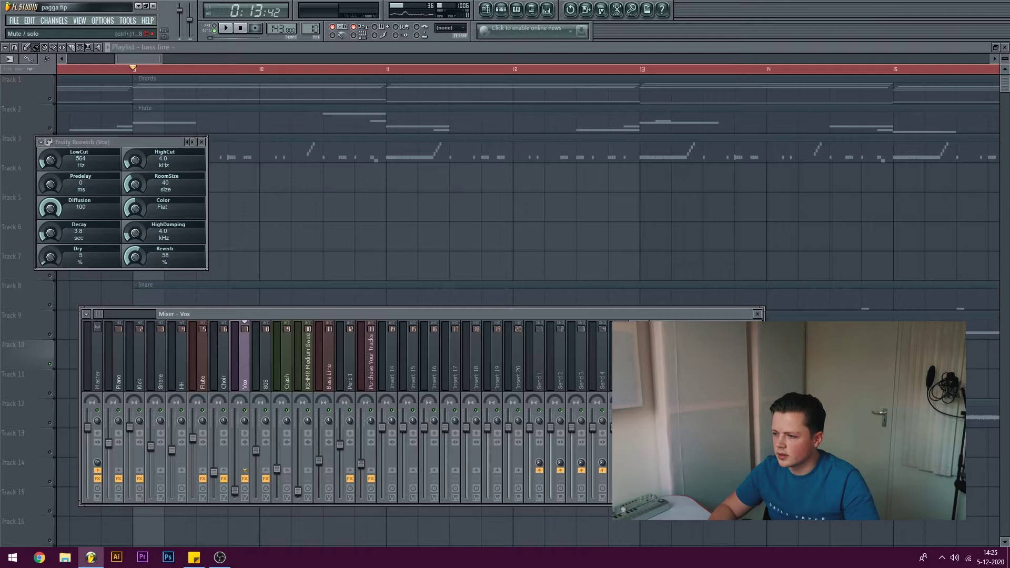
{"action": "key", "text": "F12"}
Step: Replay the soloed vocal clips from bar 9, check the mixer again, and unsolo Track 10
{"action": "key", "text": "space"}
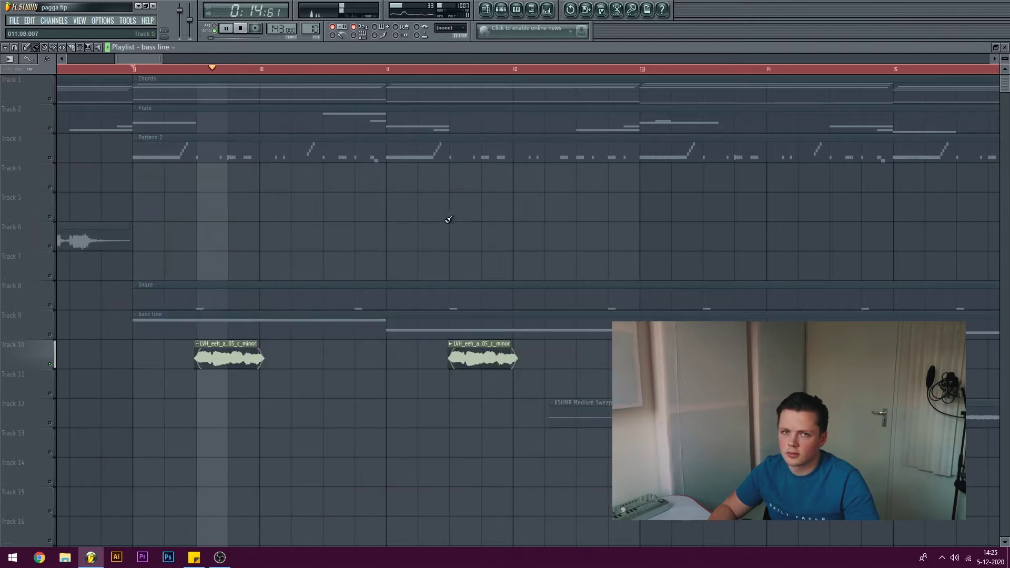
{"action": "key", "text": "space"}
{"action": "left_click", "coordinate": [547, 9]}
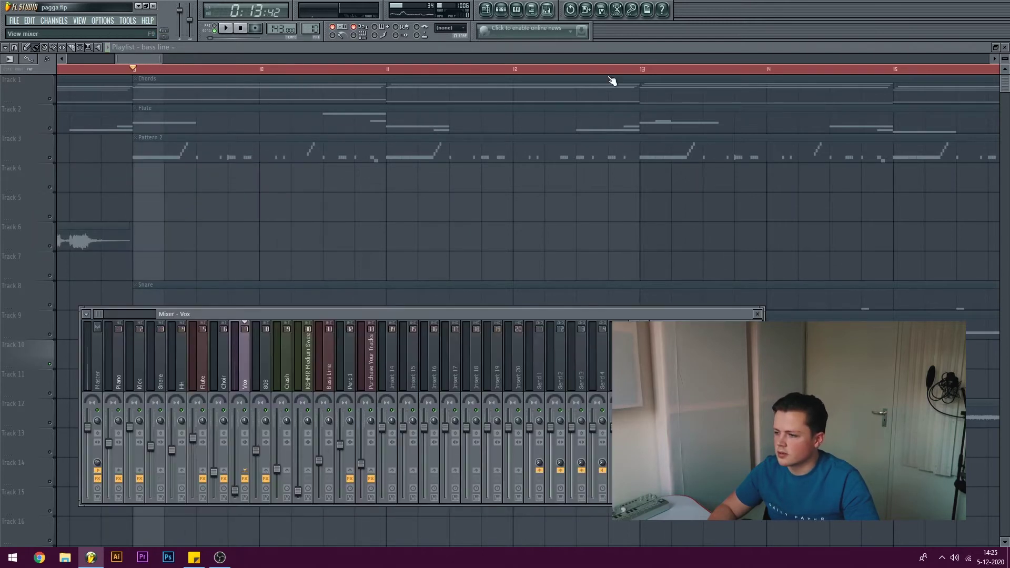
{"action": "scroll", "coordinate": [298, 76], "scroll_direction": "down", "scroll_amount": 6}
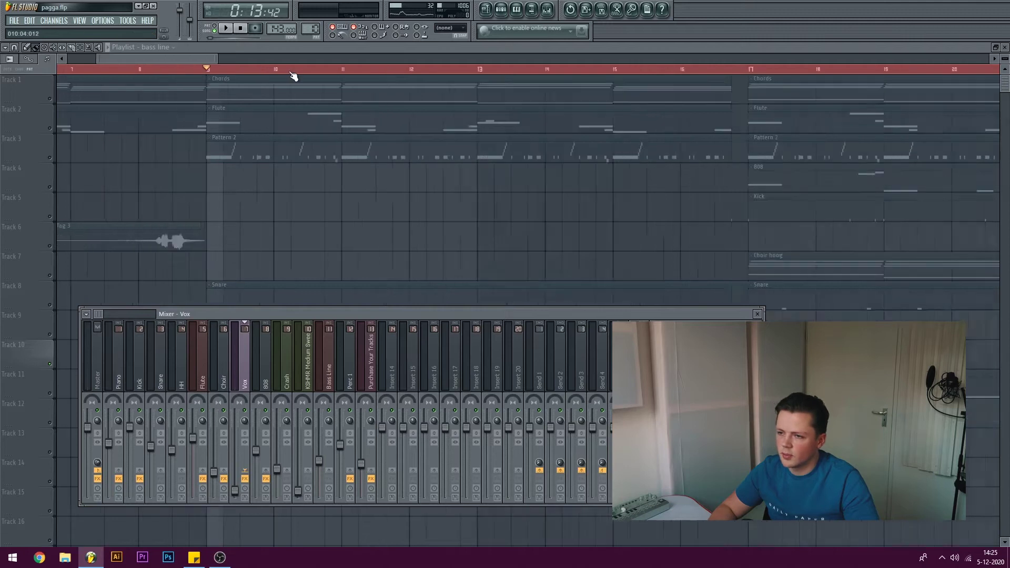
{"action": "key", "text": "F9"}
{"action": "right_click", "coordinate": [50, 364]}
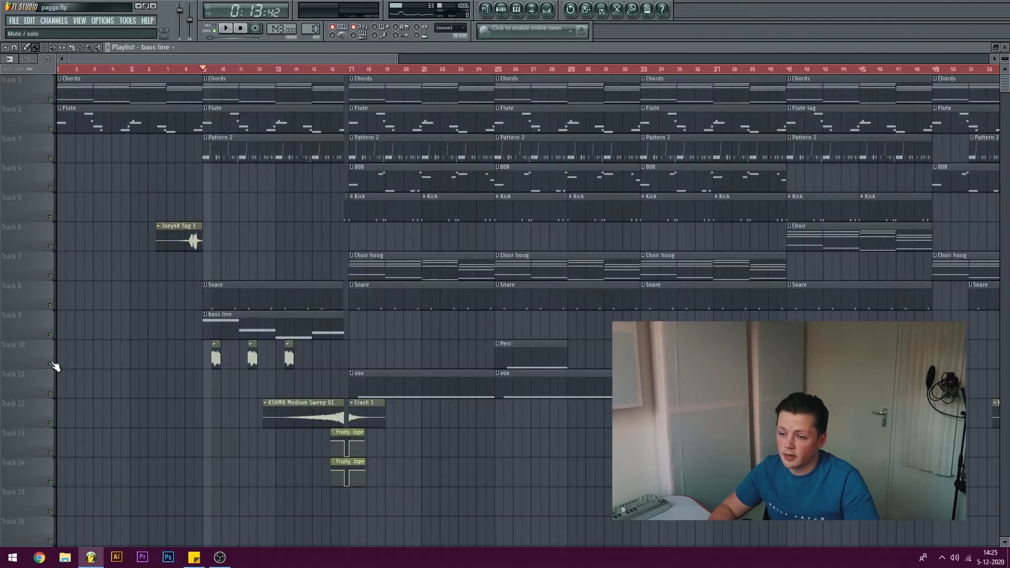
Step: Play the full arrangement from bar 8 with all tracks active and stop it
{"action": "left_click", "coordinate": [187, 70]}
{"action": "key", "text": "space"}
{"action": "key", "text": "space"}
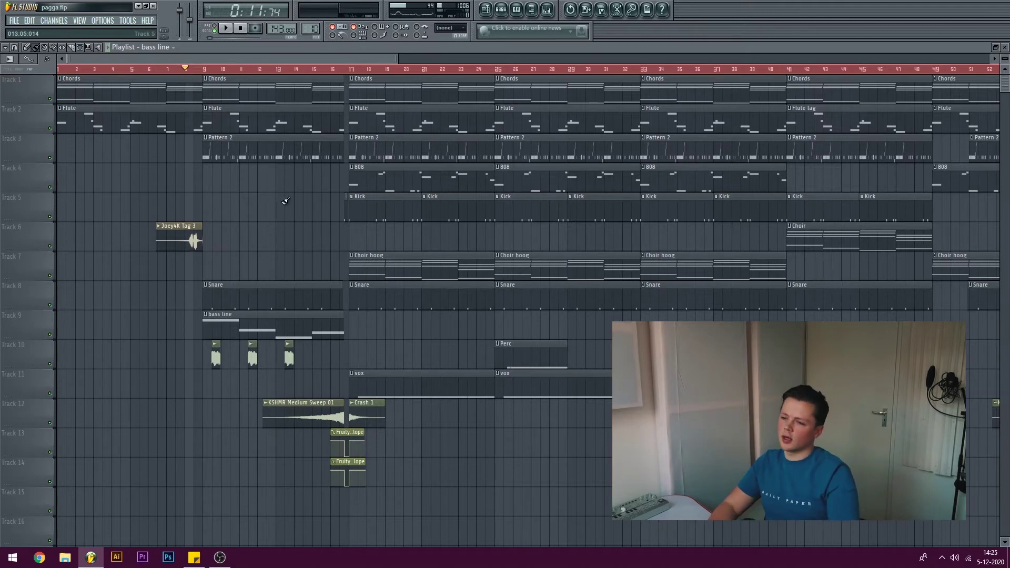
Step: Play the transition from bar 16 into bar 17, where the Flute and Piano volume envelopes sit
{"action": "scroll", "coordinate": [348, 75], "scroll_direction": "up", "scroll_amount": 6}
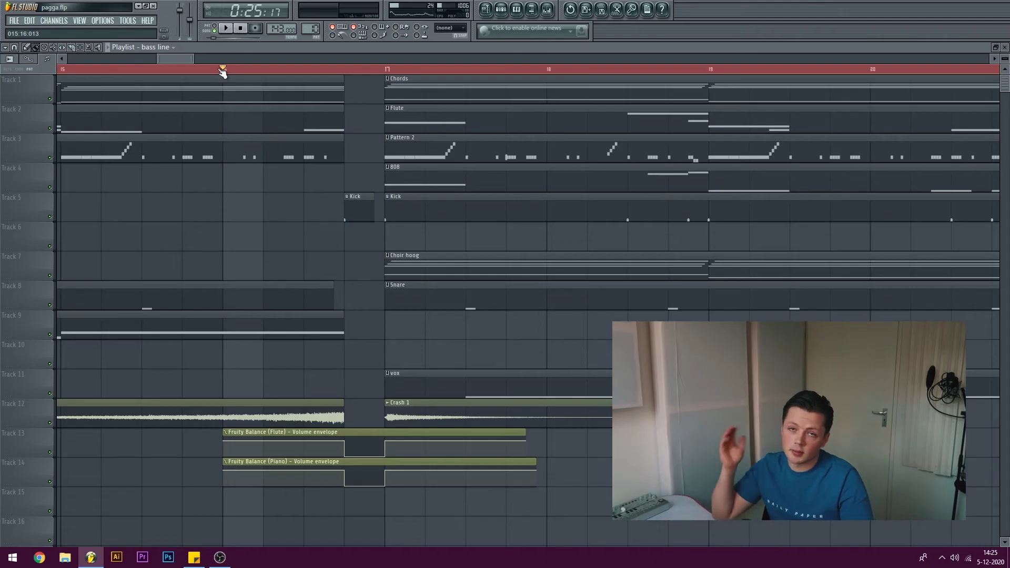
{"action": "key", "text": "space"}
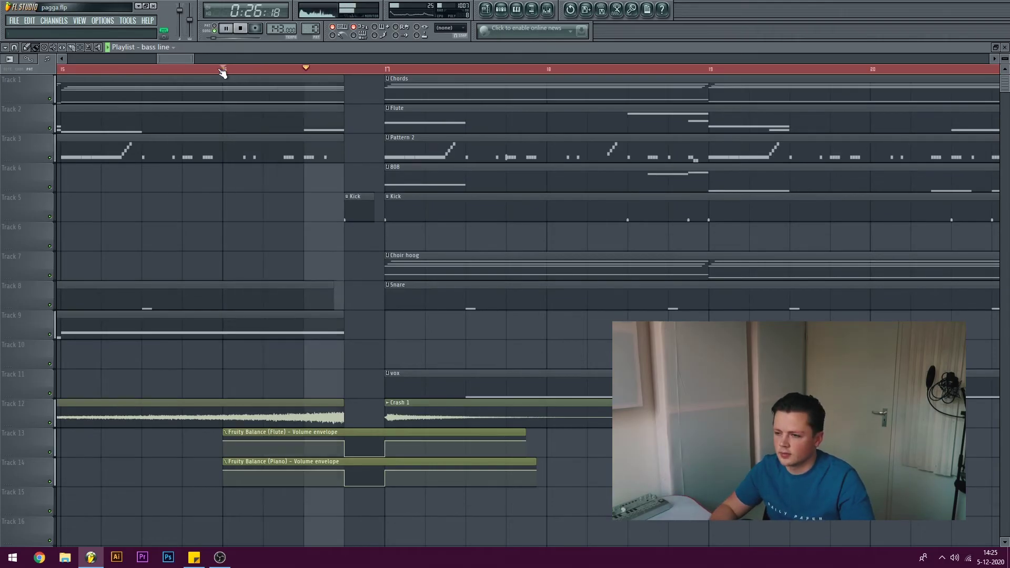
{"action": "left_click", "coordinate": [252, 73]}
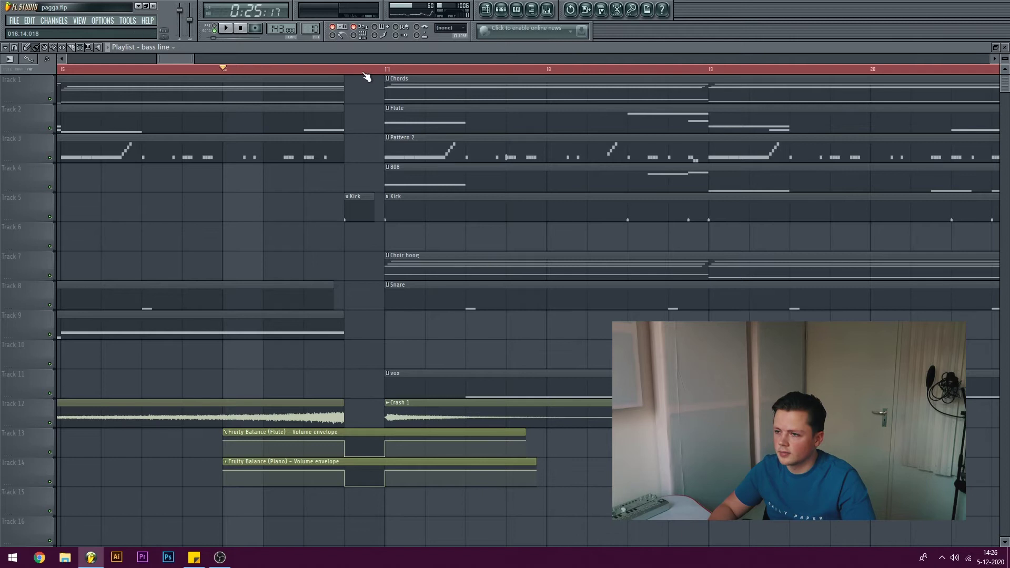
{"action": "scroll", "coordinate": [367, 77], "scroll_direction": "down", "scroll_amount": 5}
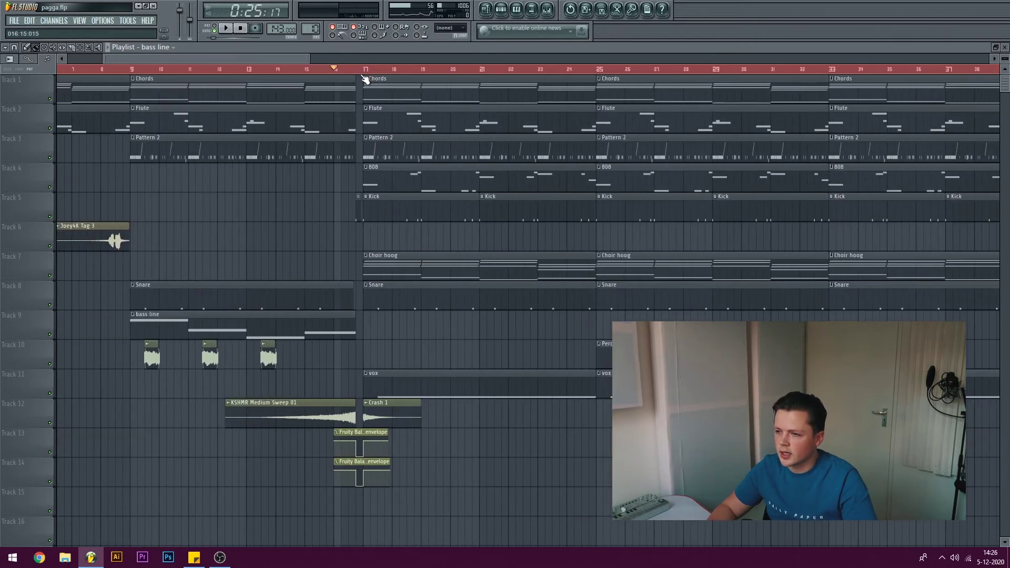
Step: Open the Choir hoog pattern from Track 7 in the piano roll and play its chords
{"action": "double_click", "coordinate": [428, 270]}
{"action": "scroll", "coordinate": [368, 70], "scroll_direction": "down", "scroll_amount": 4}
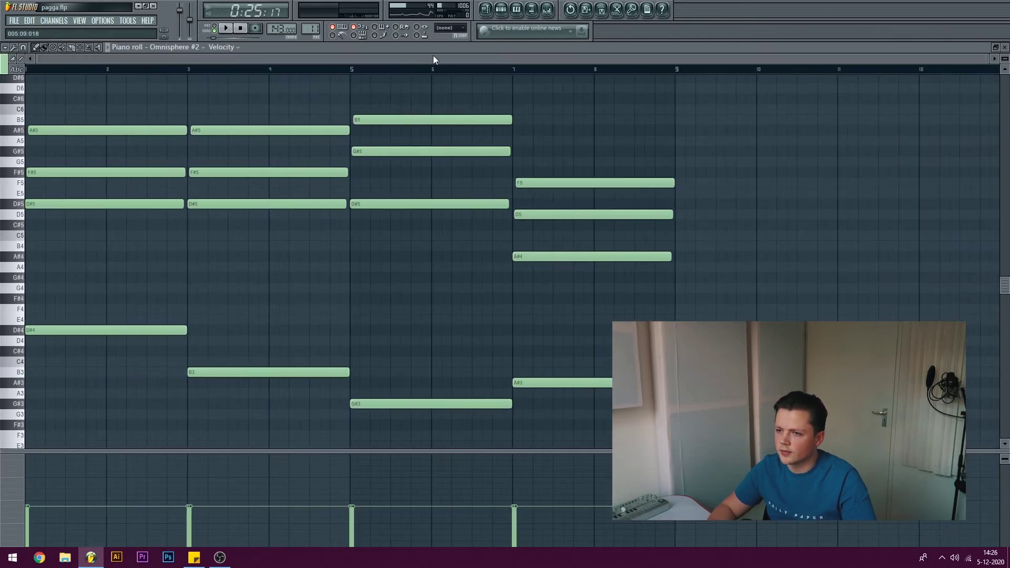
{"action": "left_click", "coordinate": [221, 28]}
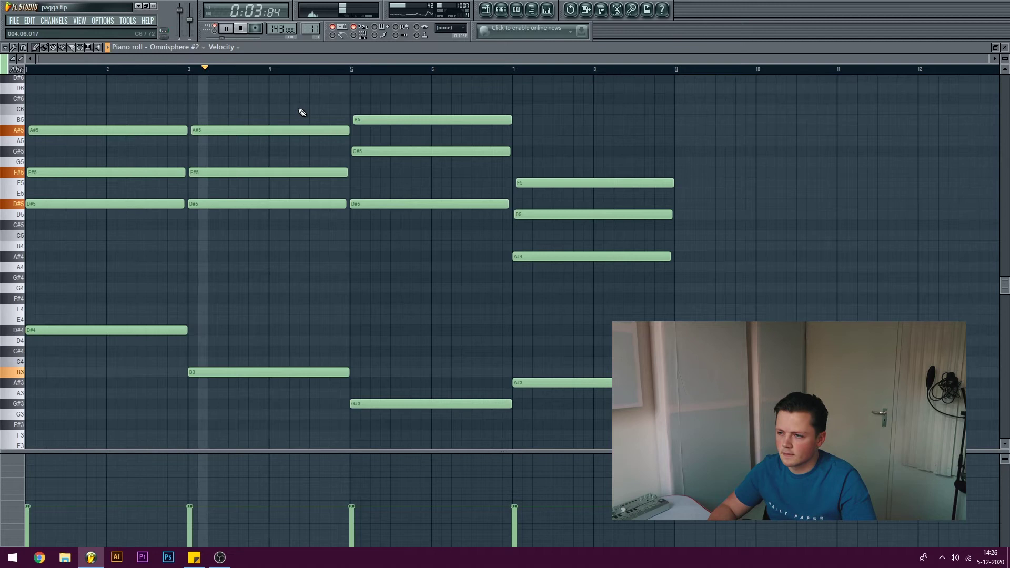
{"action": "key", "text": "space"}
Step: Open the Choir pattern from Track 6 in the piano roll, play its lower chords and stop playback
{"action": "left_click", "coordinate": [487, 9]}
{"action": "scroll", "coordinate": [408, 64], "scroll_direction": "down", "scroll_amount": 4}
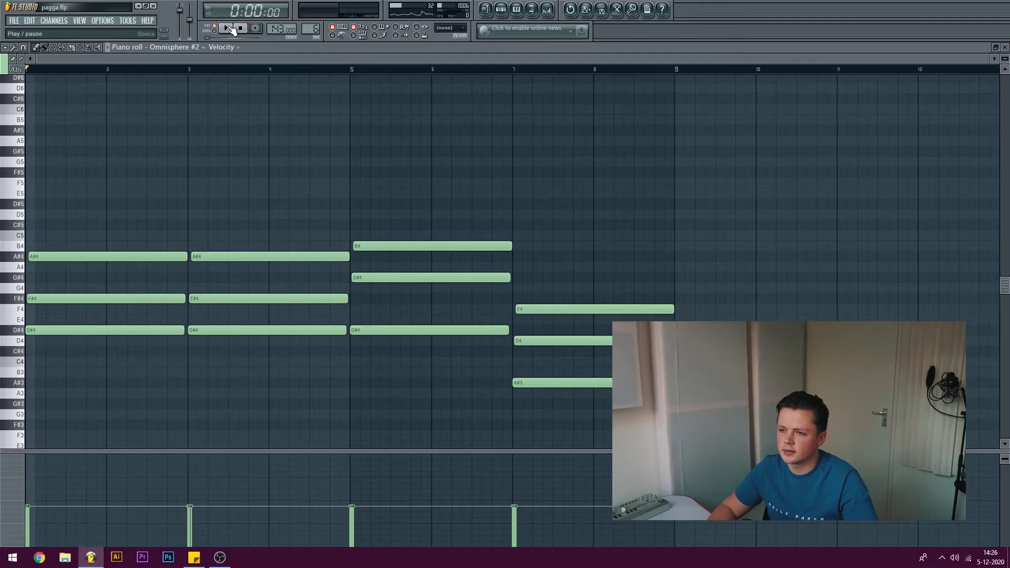
{"action": "left_click", "coordinate": [229, 28]}
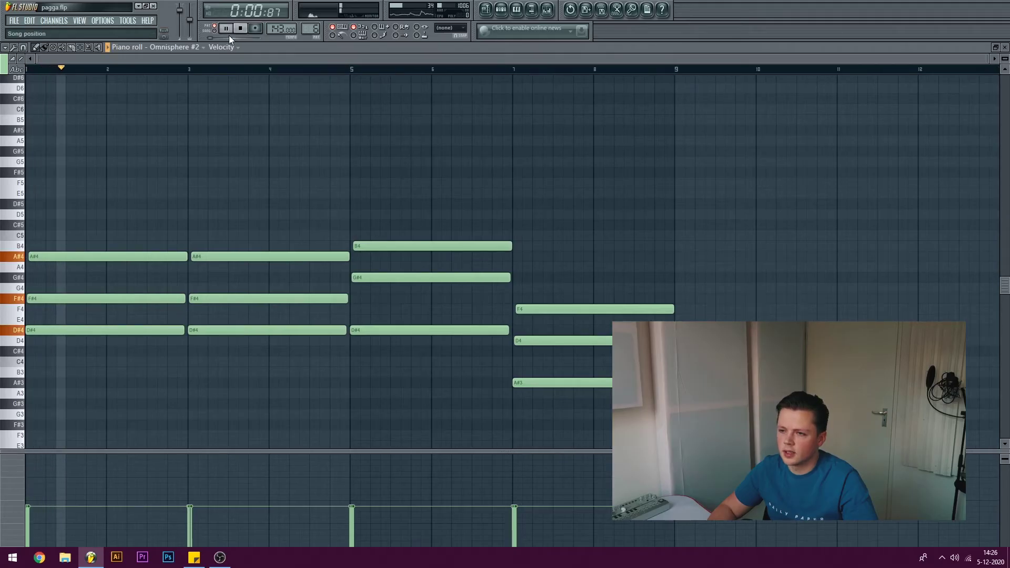
{"action": "left_click", "coordinate": [241, 29]}
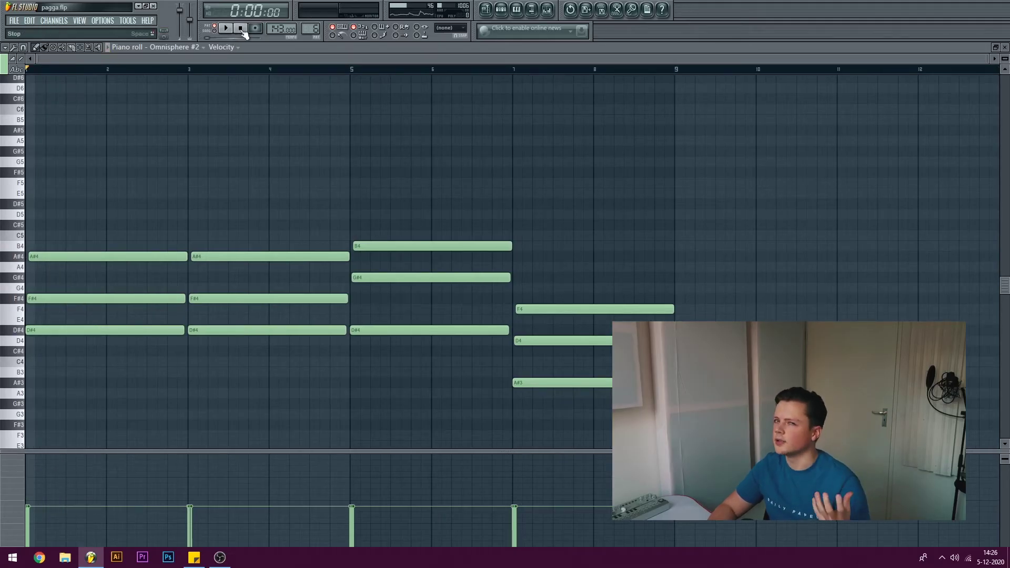
Step: Look over the whole arrangement, open Pattern 2 from Track 3 in the piano roll, and start playing its hi-hats
{"action": "left_click", "coordinate": [486, 8]}
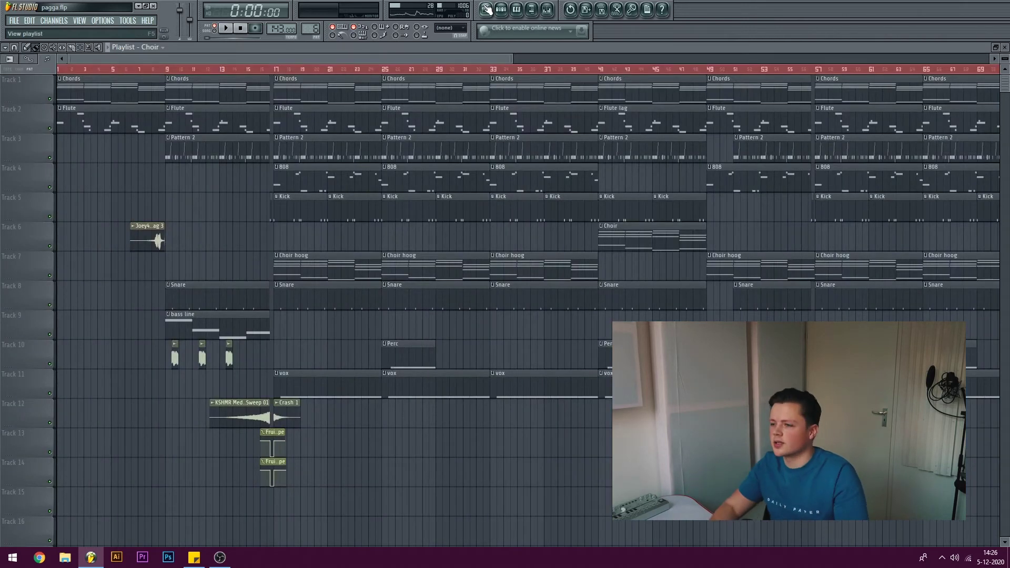
{"action": "left_click_drag", "start_coordinate": [522, 58], "coordinate": [561, 58]}
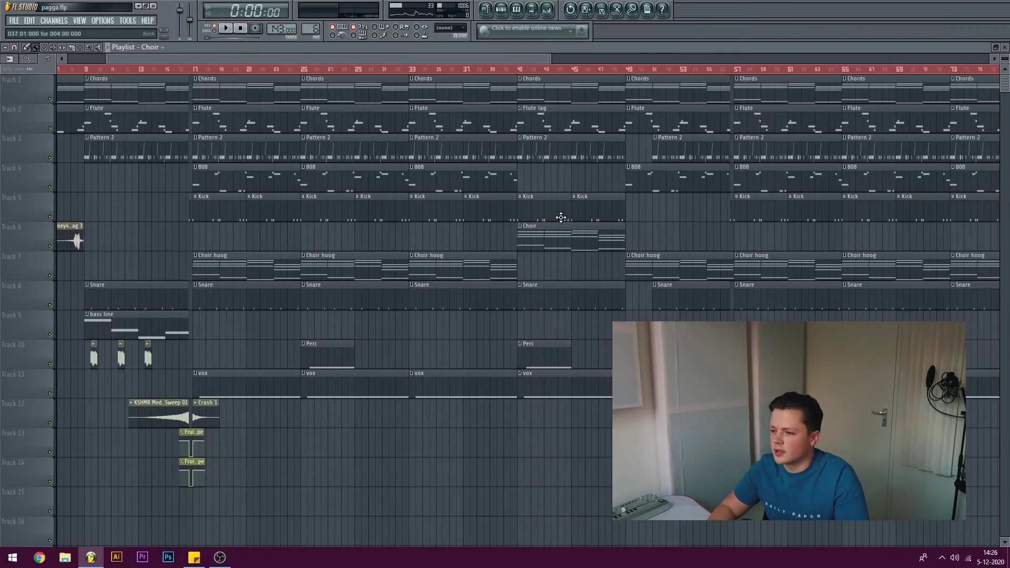
{"action": "scroll", "coordinate": [685, 221], "scroll_direction": "down", "scroll_amount": 5}
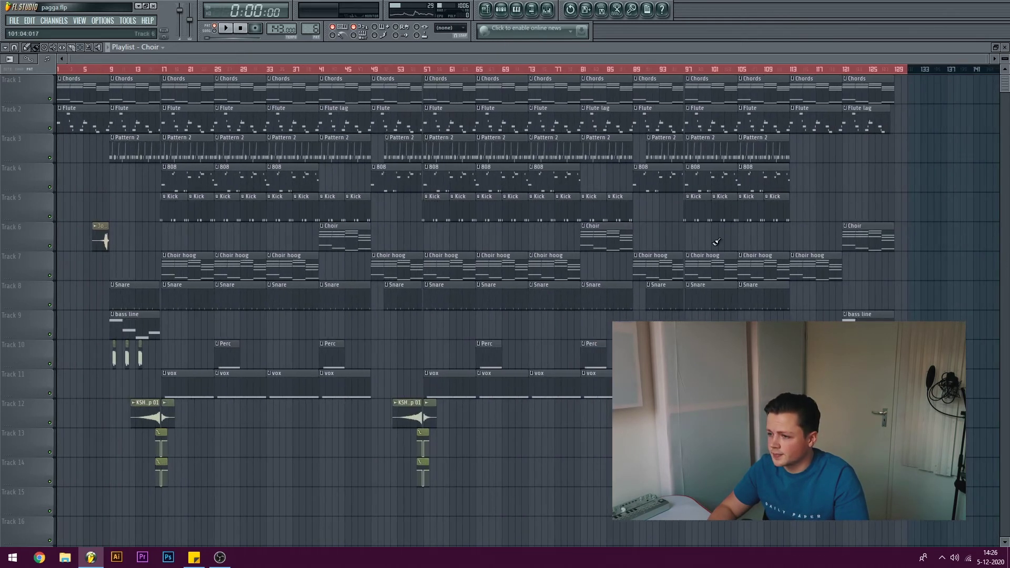
{"action": "scroll", "coordinate": [160, 74], "scroll_direction": "up", "scroll_amount": 4}
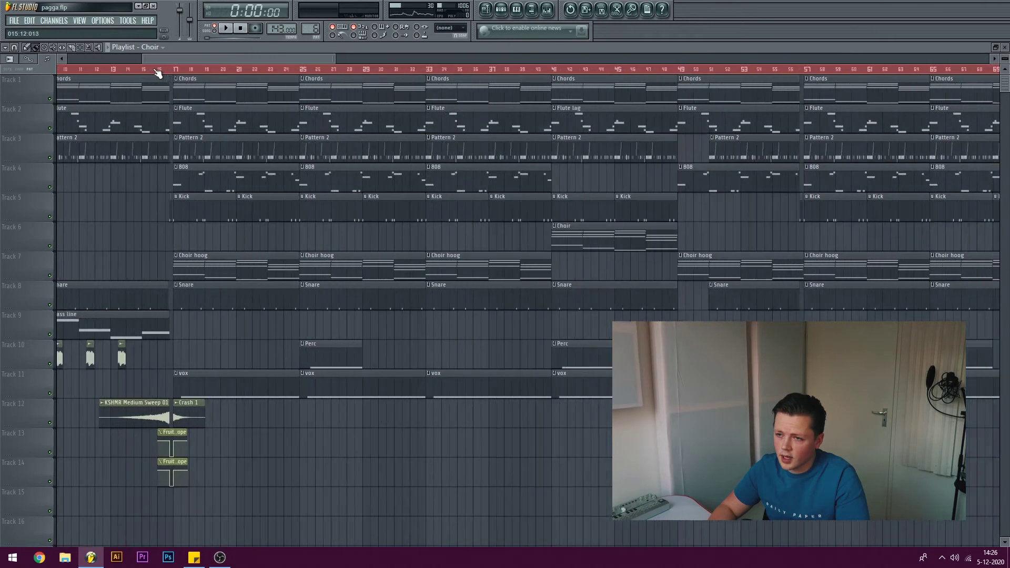
{"action": "double_click", "coordinate": [270, 93]}
{"action": "scroll", "coordinate": [252, 84], "scroll_direction": "down", "scroll_amount": 3}
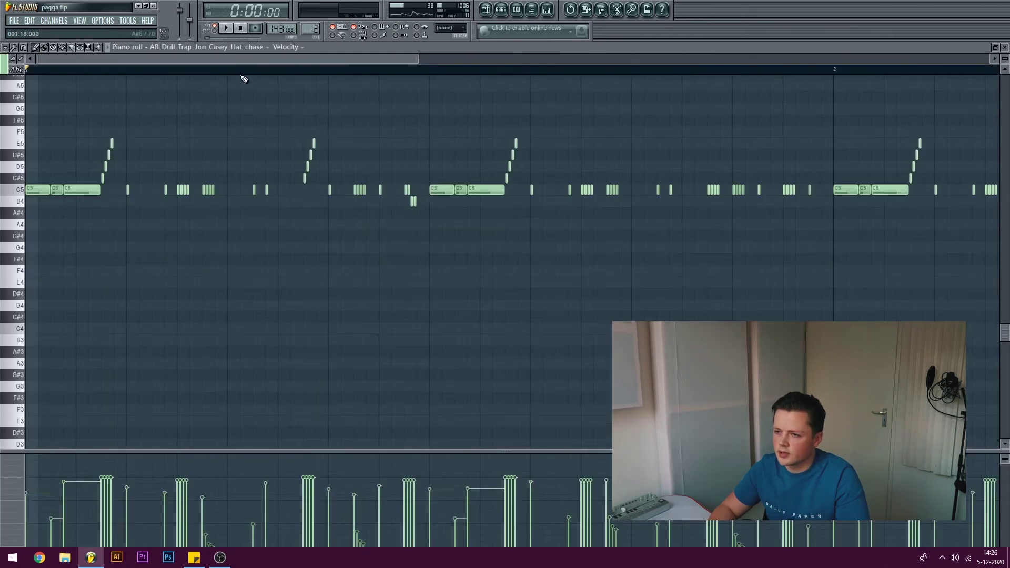
{"action": "scroll", "coordinate": [237, 74], "scroll_direction": "down", "scroll_amount": 3}
{"action": "scroll", "coordinate": [169, 100], "scroll_direction": "up", "scroll_amount": 4}
{"action": "key", "text": "space"}
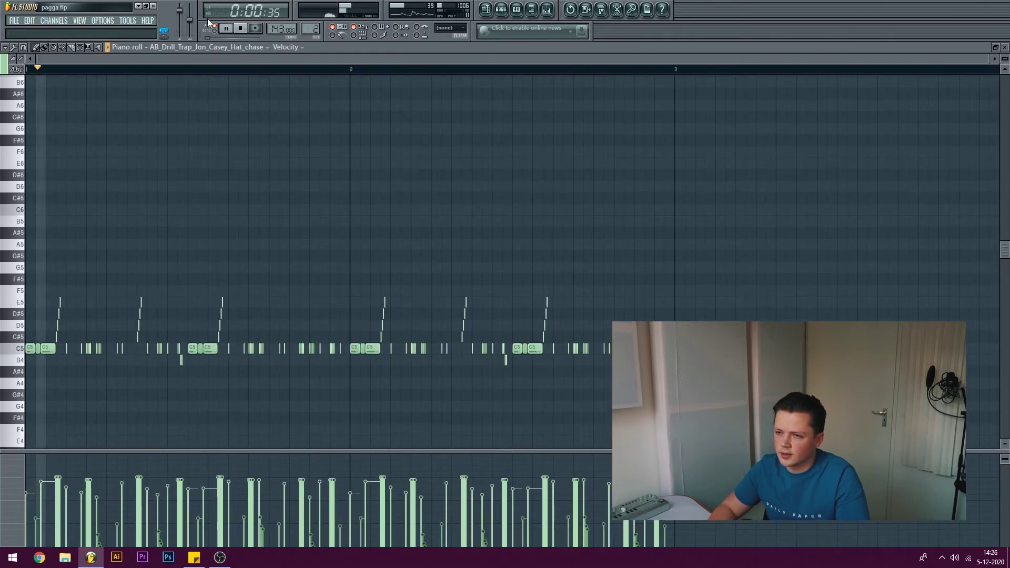
Step: Examine the hi-hat rolls and rising pitch notes of Pattern 2 up close during playback, and replay the pattern
{"action": "scroll", "coordinate": [157, 132], "scroll_direction": "up", "scroll_amount": 4}
{"action": "scroll", "coordinate": [145, 116], "scroll_direction": "down", "scroll_amount": 6}
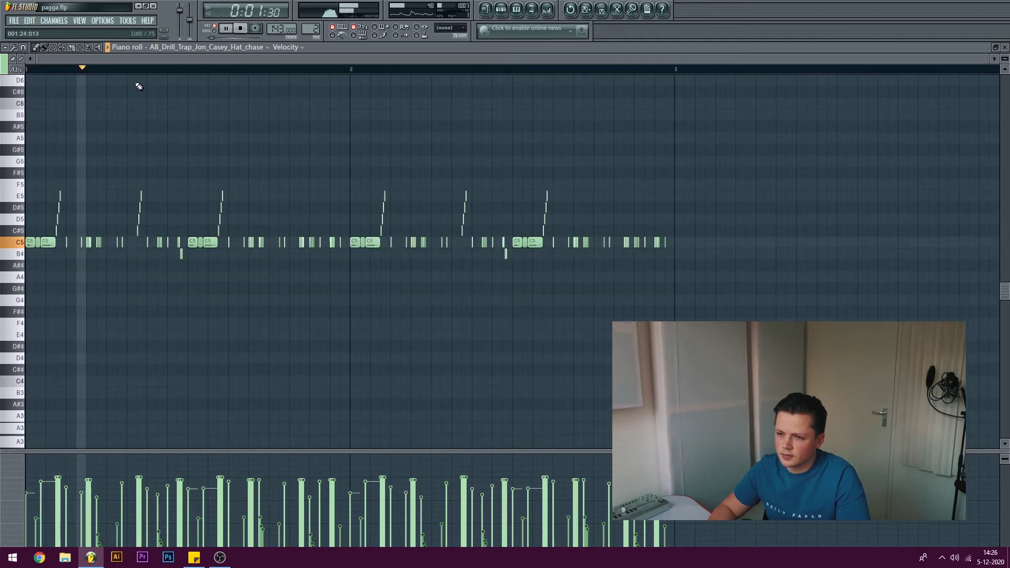
{"action": "scroll", "coordinate": [147, 69], "scroll_direction": "up", "scroll_amount": 3}
{"action": "scroll", "coordinate": [149, 71], "scroll_direction": "down", "scroll_amount": 6}
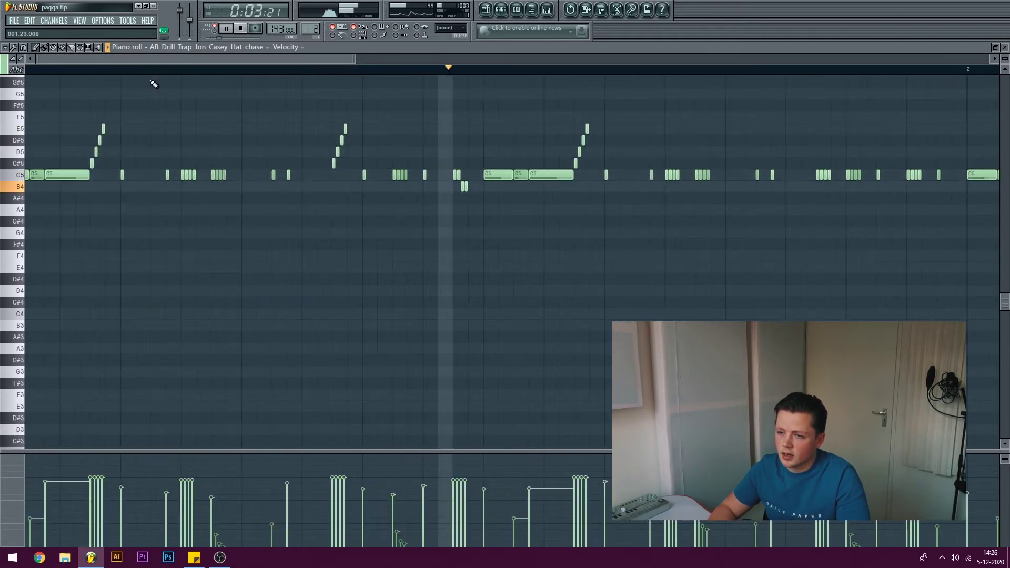
{"action": "key", "text": "space"}
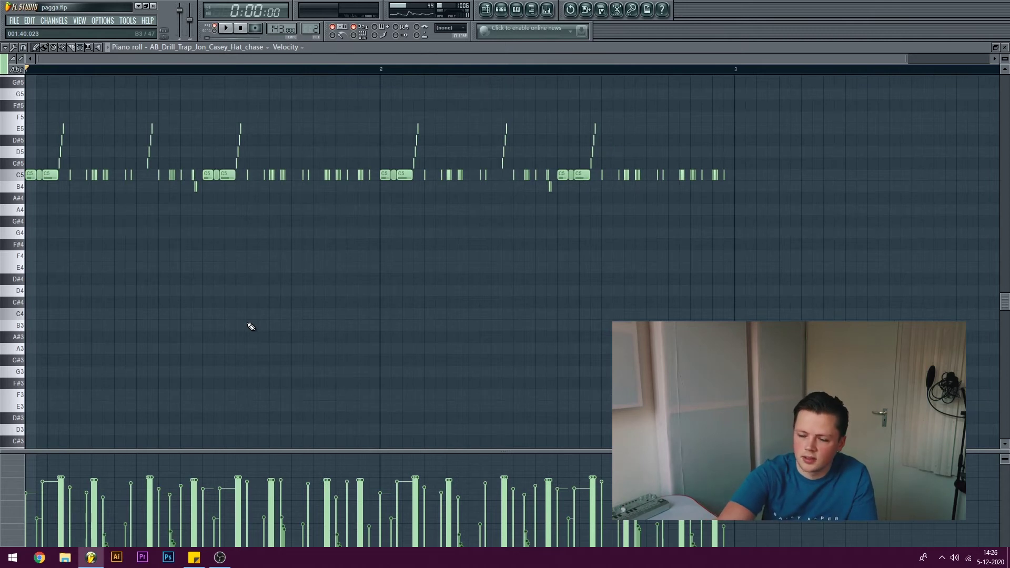
{"action": "key", "text": "space"}
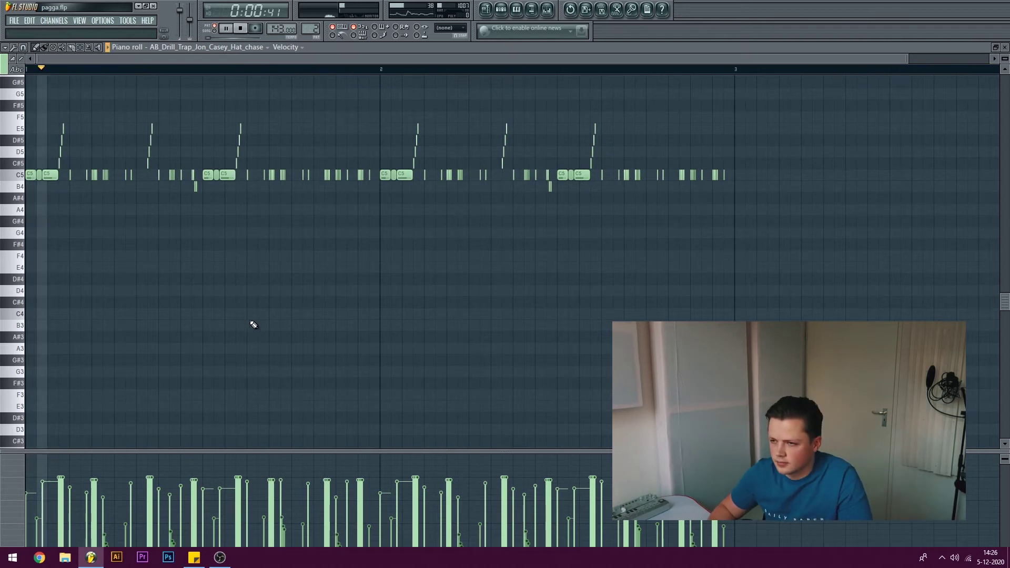
Step: Open the 808 pattern from Track 4 in the piano roll, play it through, and return to the playlist
{"action": "left_click", "coordinate": [486, 10]}
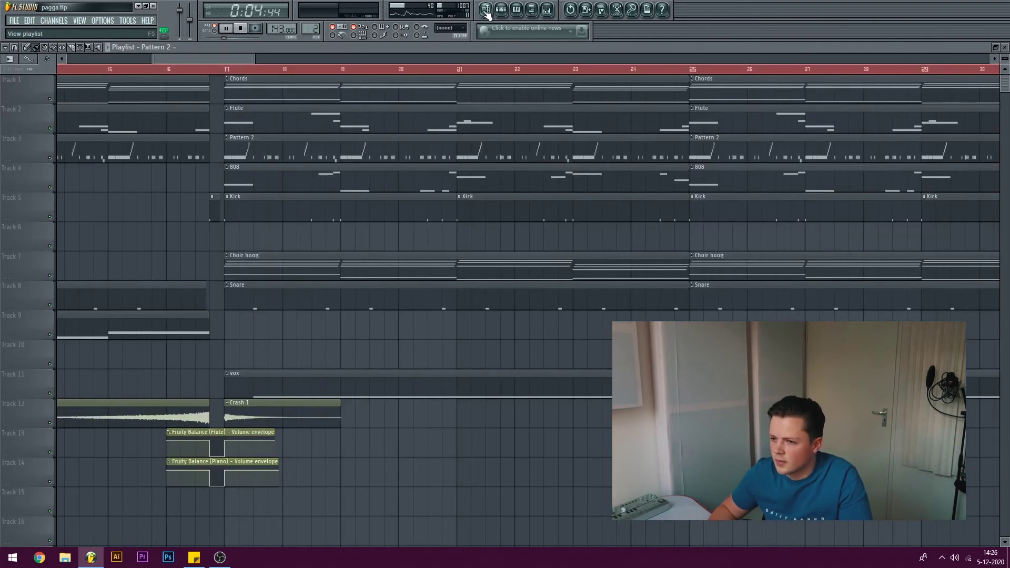
{"action": "double_click", "coordinate": [268, 174]}
{"action": "scroll", "coordinate": [349, 74], "scroll_direction": "down", "scroll_amount": 5}
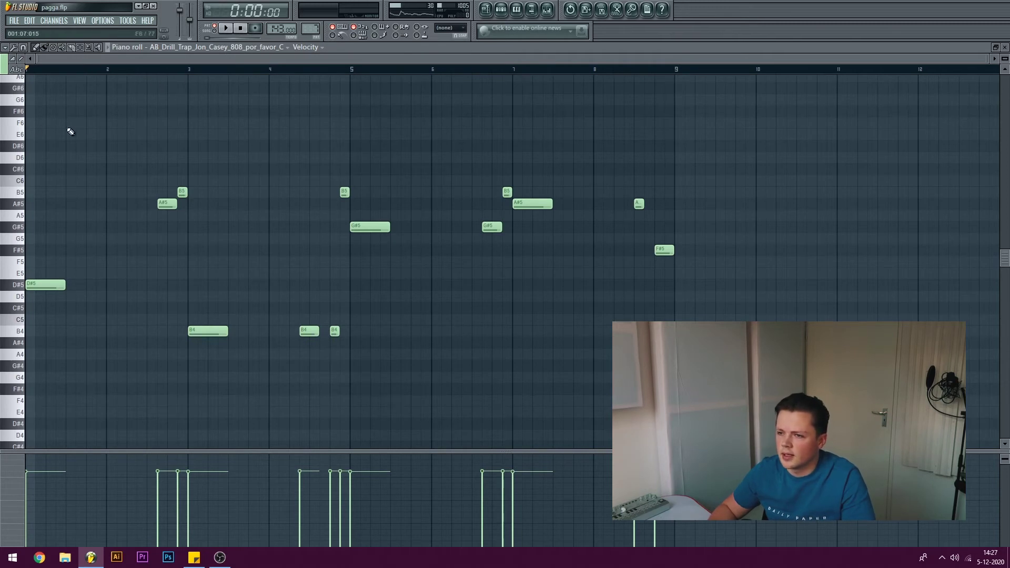
{"action": "left_click", "coordinate": [228, 28]}
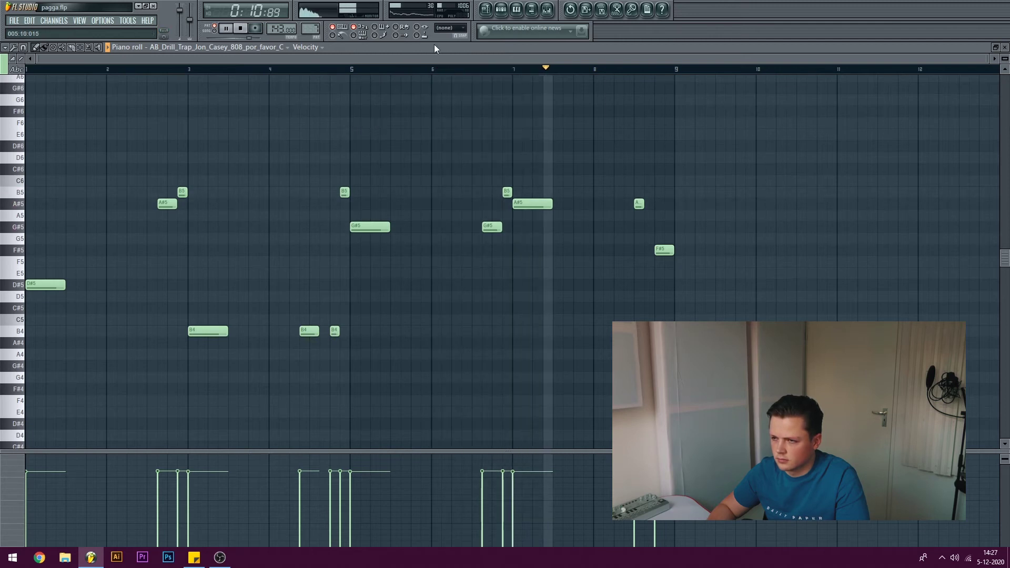
{"action": "left_click", "coordinate": [487, 9]}
{"action": "key", "text": "space"}
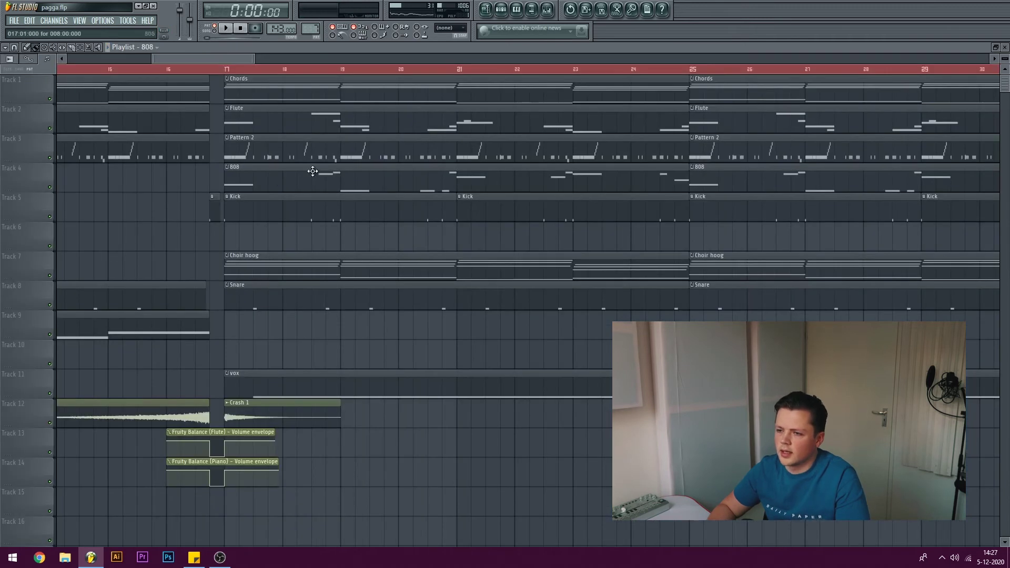
Step: Solo the 808 on Track 4, enable the chords on Track 1, and play from just before bar 17
{"action": "right_click", "coordinate": [50, 187]}
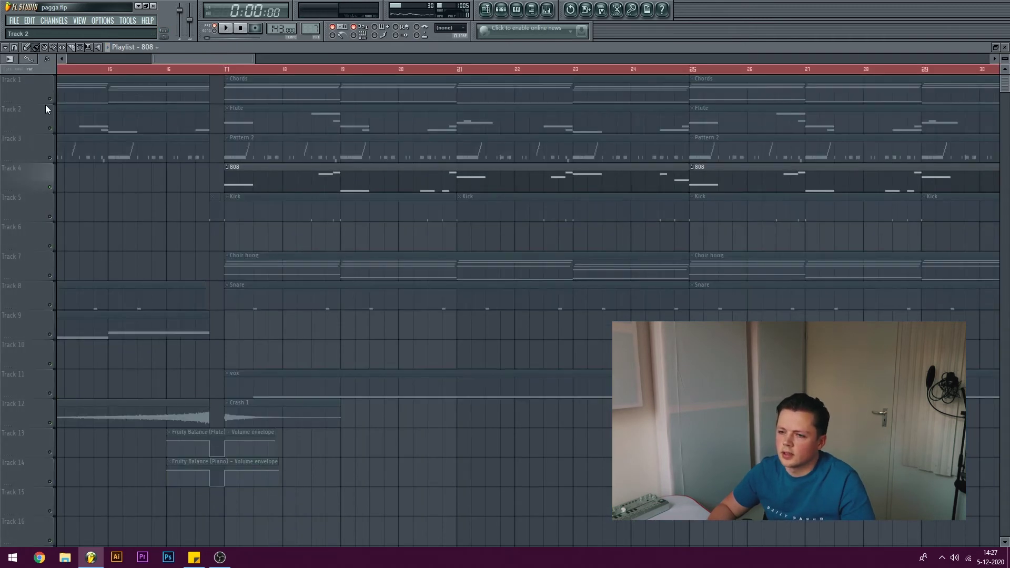
{"action": "left_click", "coordinate": [50, 98]}
{"action": "left_click", "coordinate": [216, 68]}
{"action": "key", "text": "space"}
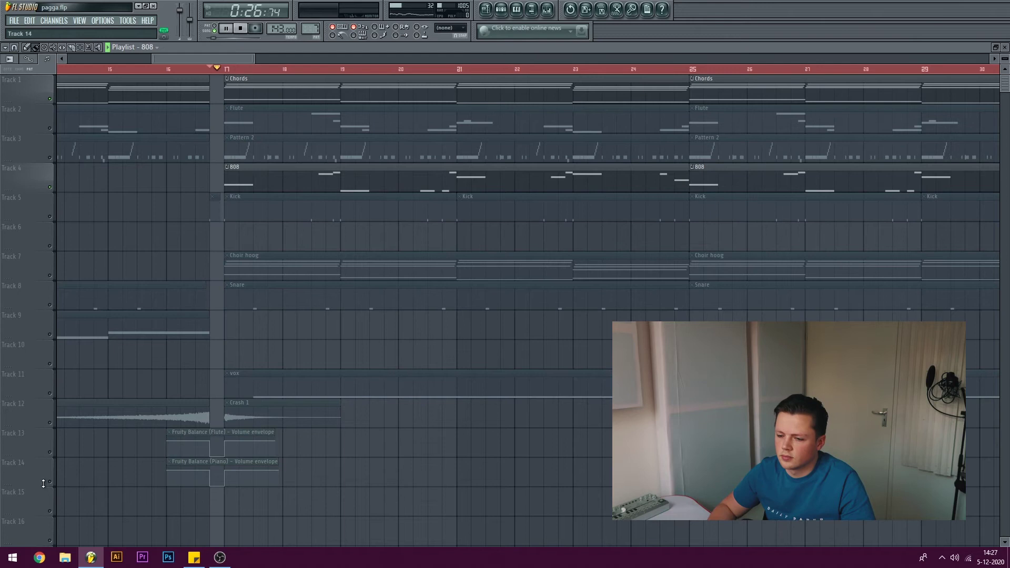
Step: Add the volume envelopes on Tracks 13 and 14 to the playback, stop it, and reactivate all tracks
{"action": "left_click", "coordinate": [50, 481]}
{"action": "left_click", "coordinate": [50, 452]}
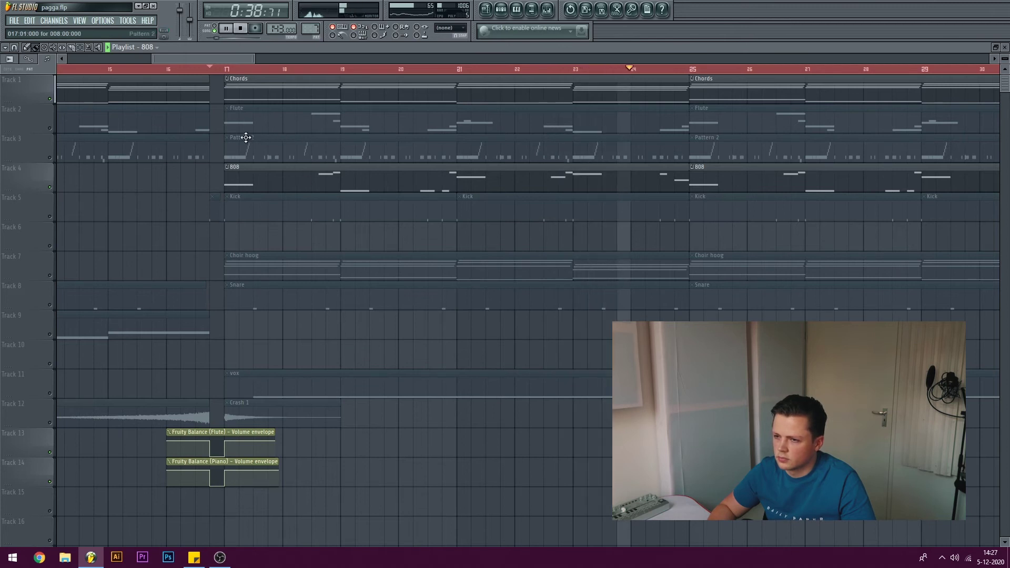
{"action": "key", "text": "space"}
{"action": "right_click", "coordinate": [49, 450]}
{"action": "right_click", "coordinate": [50, 451]}
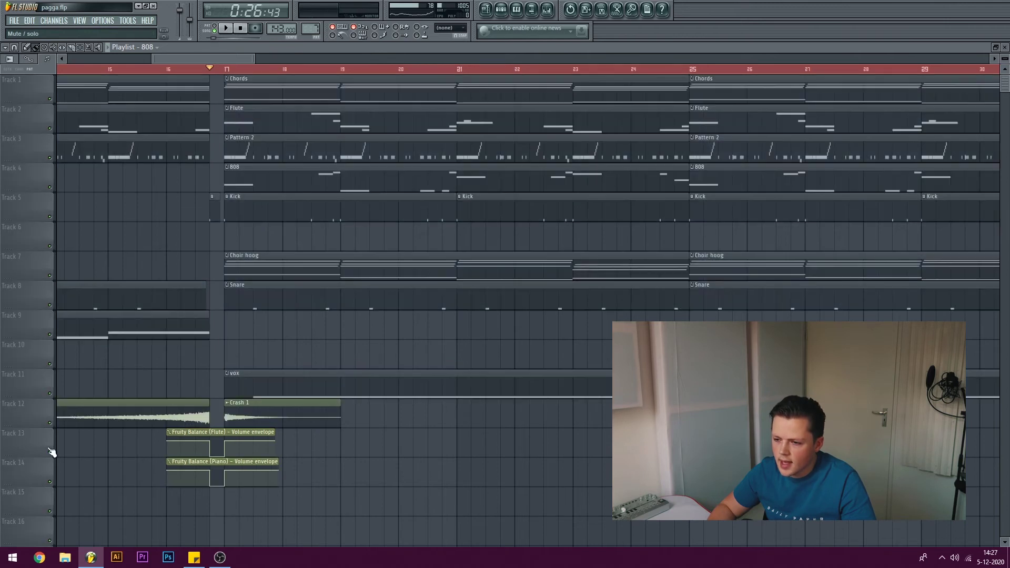
Step: Open the vox pattern from Track 11 in the piano roll, play its long C5 notes, and show its Kontakt instrument
{"action": "double_click", "coordinate": [284, 384]}
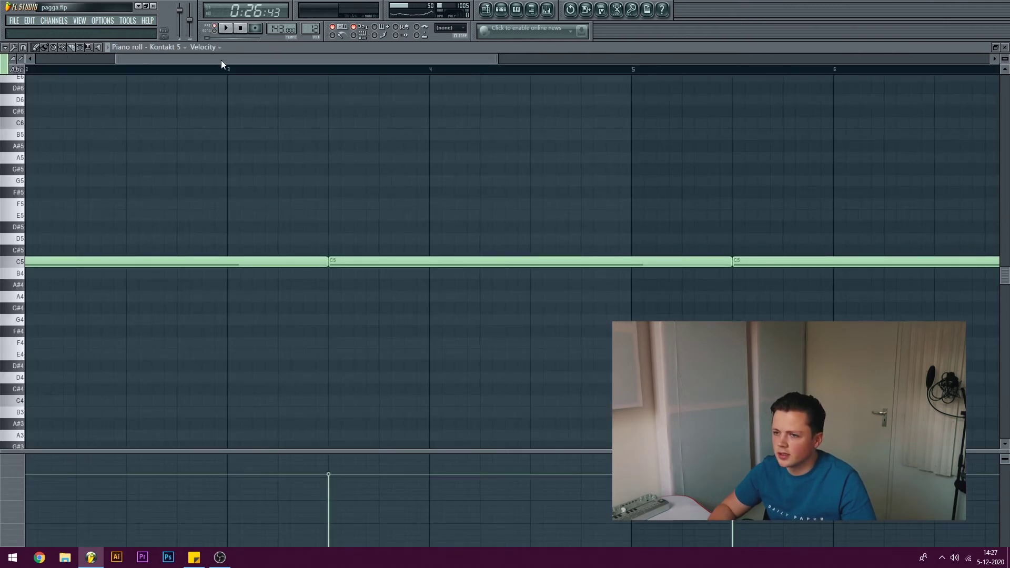
{"action": "scroll", "coordinate": [221, 64], "scroll_direction": "down", "scroll_amount": 5}
{"action": "key", "text": "space"}
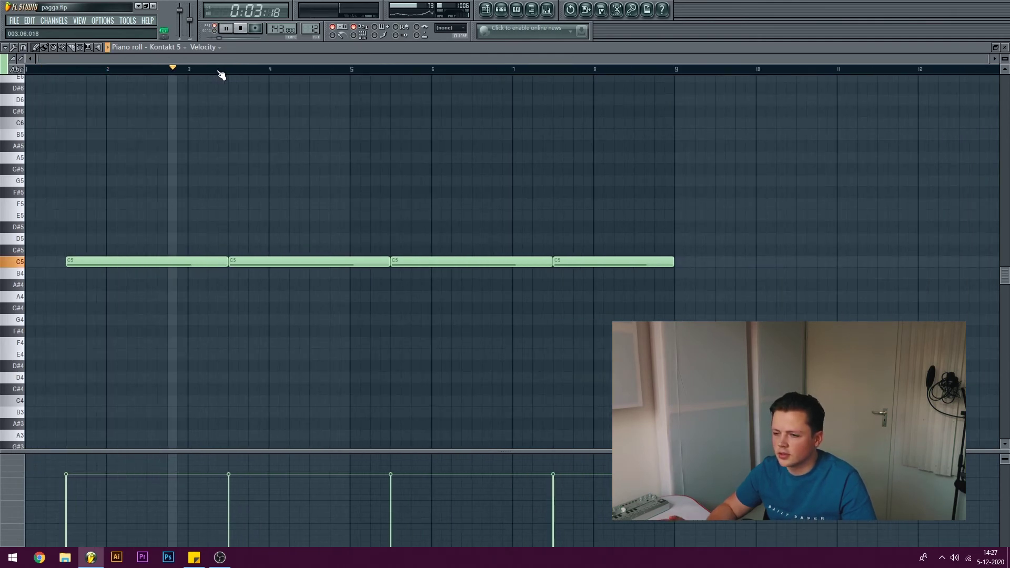
{"action": "key", "text": "space"}
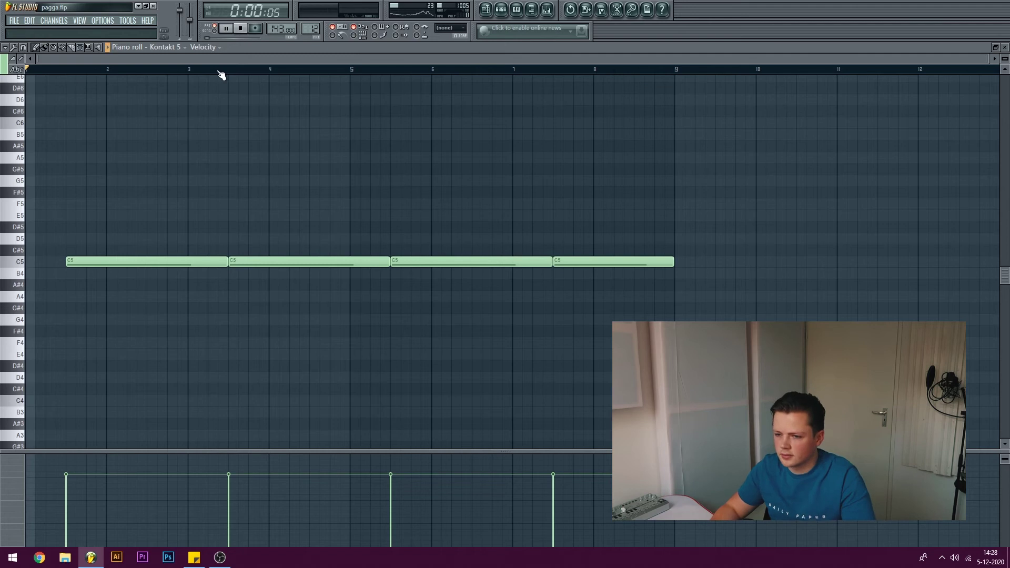
{"action": "key", "text": "space"}
{"action": "key", "text": "space"}
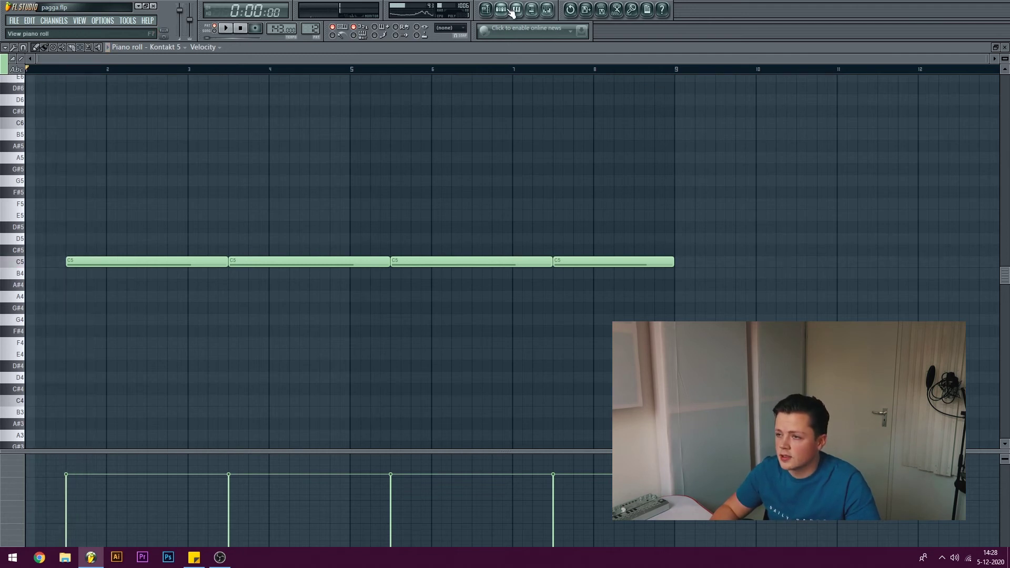
{"action": "left_click", "coordinate": [501, 9]}
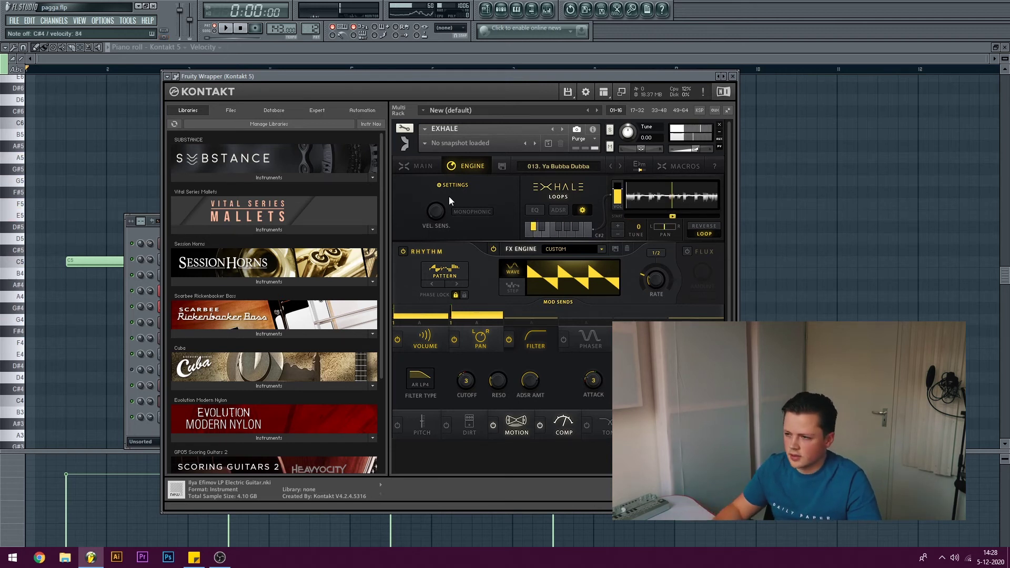
Step: Open the Kick pattern from Track 5 and inspect its layered samples, BDD_kick_fugitive and AB_Drill_Trap_Jon_Casey_Kick_cap_2
{"action": "left_click", "coordinate": [485, 9]}
{"action": "scroll", "coordinate": [267, 74], "scroll_direction": "down", "scroll_amount": 3}
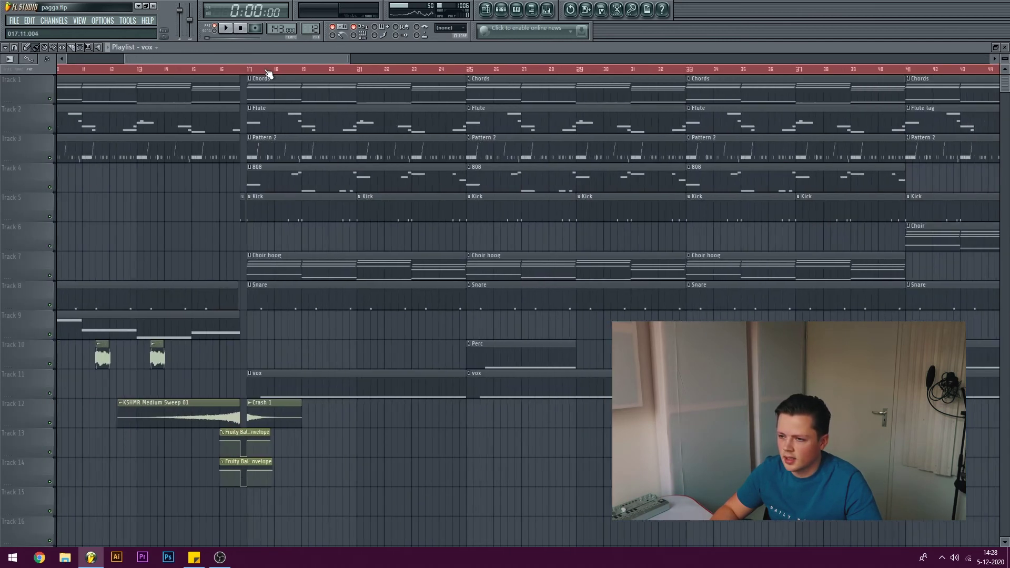
{"action": "left_click", "coordinate": [274, 198]}
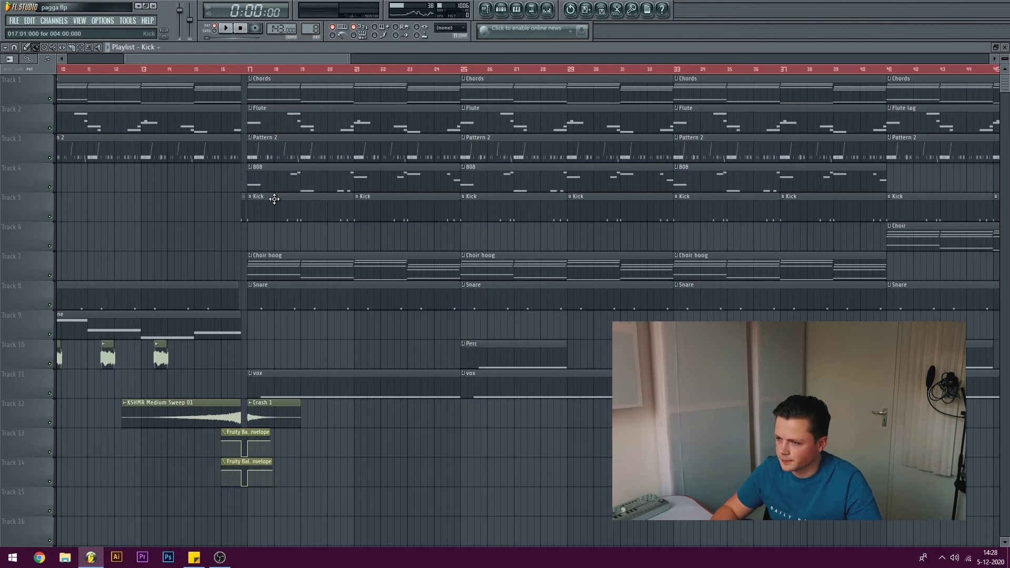
{"action": "double_click", "coordinate": [274, 197]}
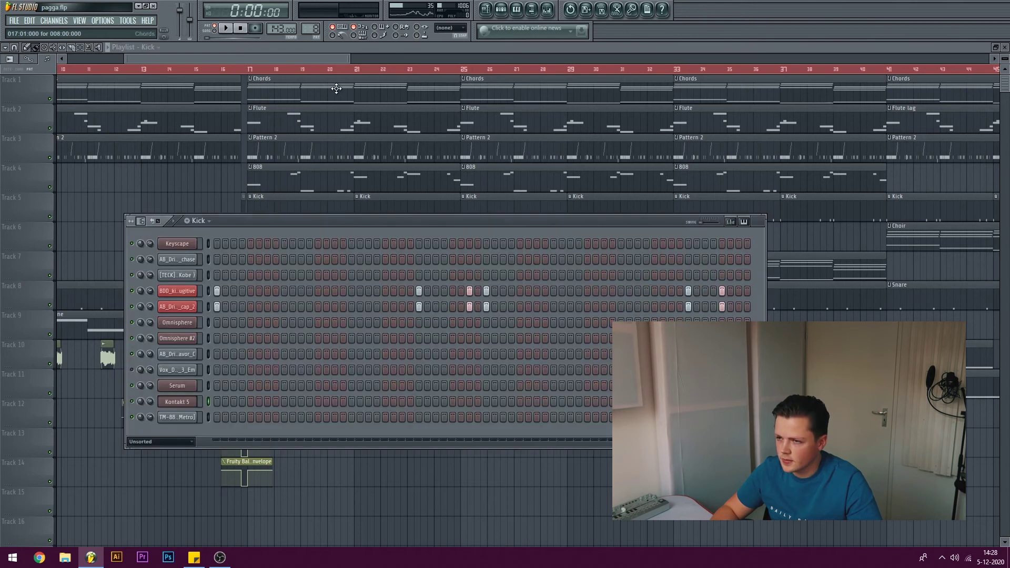
{"action": "left_click", "coordinate": [179, 292]}
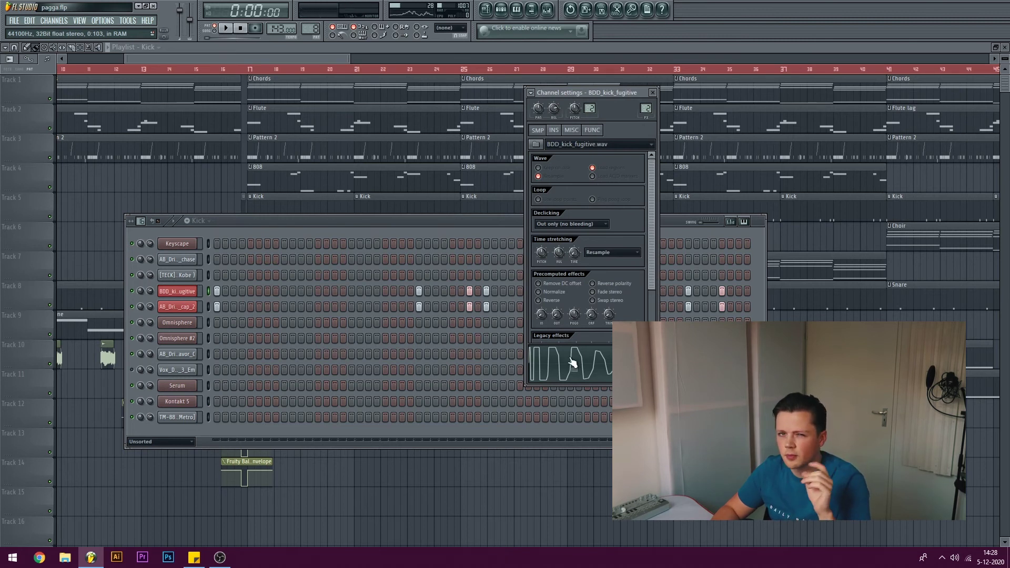
{"action": "left_click", "coordinate": [178, 306]}
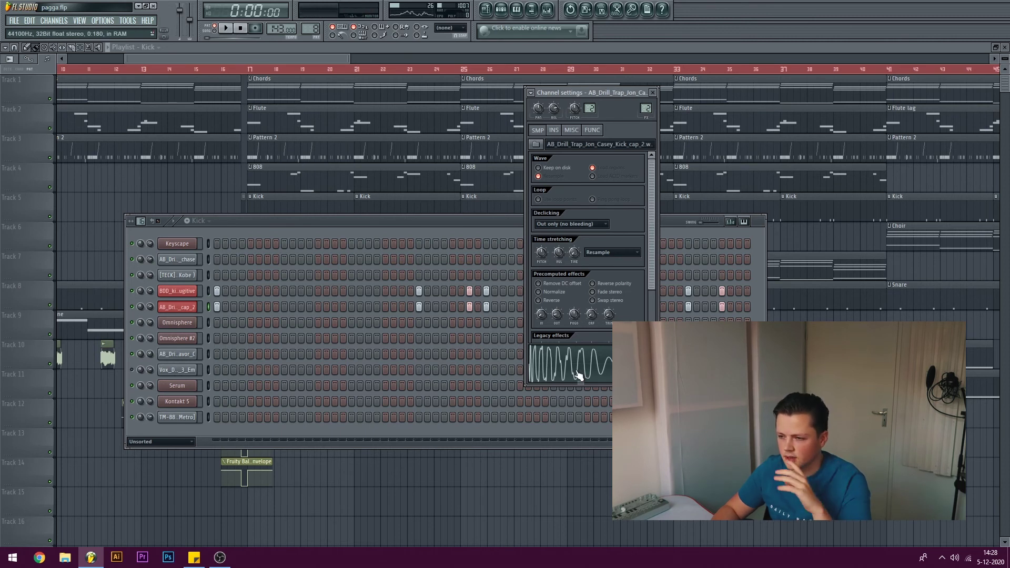
{"action": "mouse_move", "coordinate": [557, 314]}
{"action": "left_mouse_down"}
{"action": "mouse_move", "coordinate": [556, 301]}
{"action": "mouse_move", "coordinate": [557, 314]}
{"action": "left_mouse_up"}
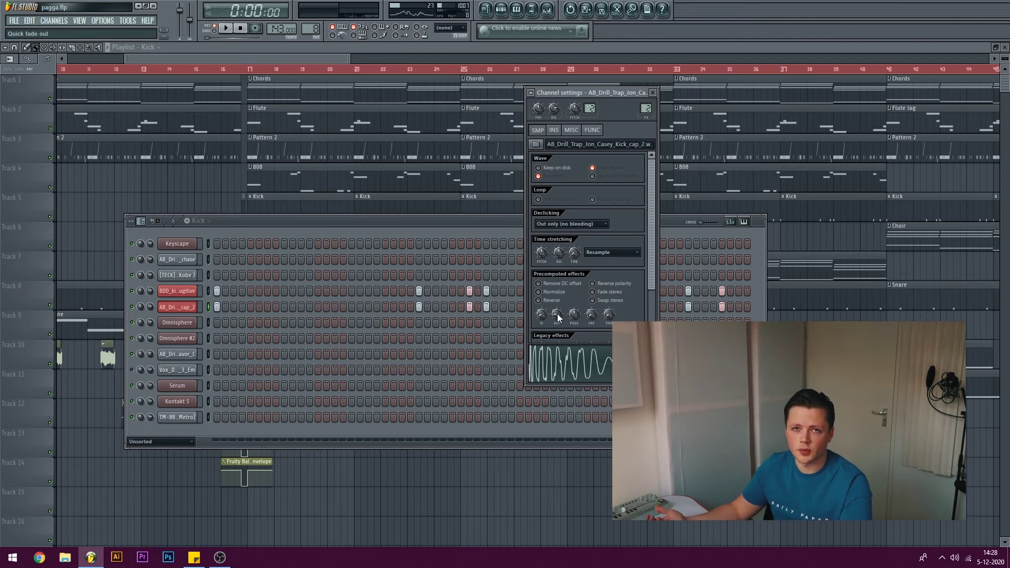
Step: Bring the channel rack forward, play the Kick pattern with both kick layers, and stop it
{"action": "left_click", "coordinate": [282, 222]}
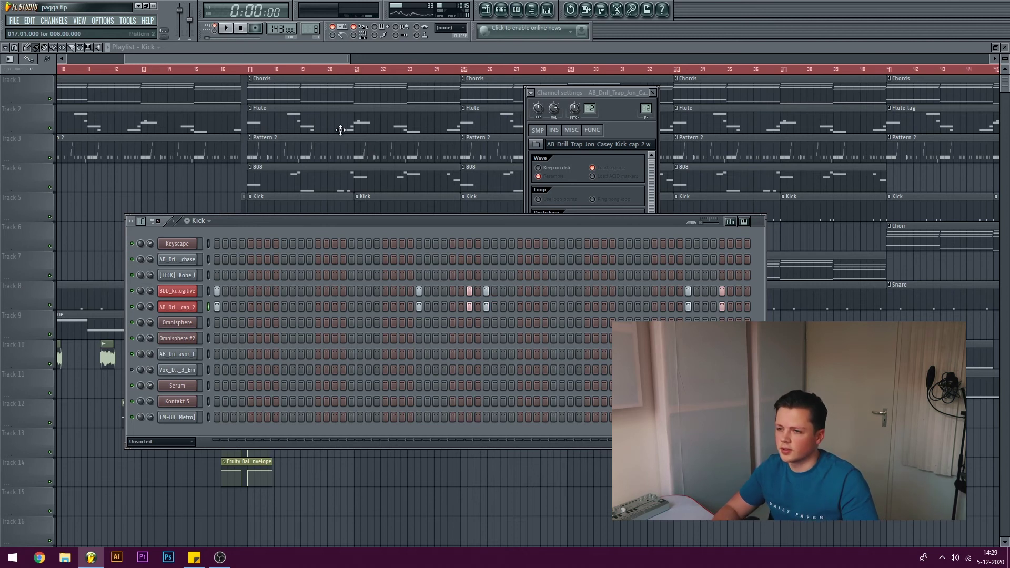
{"action": "left_click", "coordinate": [226, 28]}
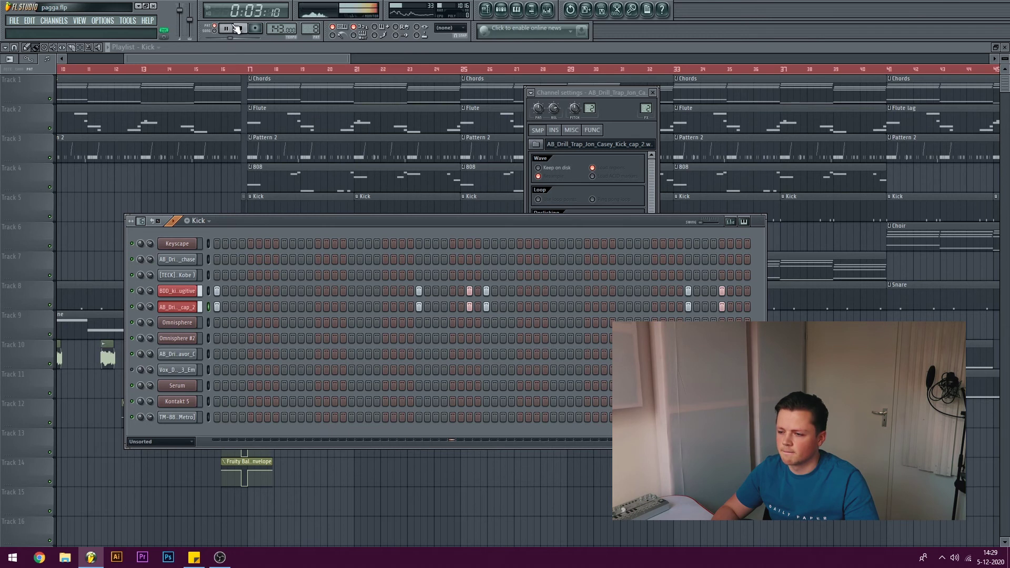
{"action": "left_click", "coordinate": [239, 28]}
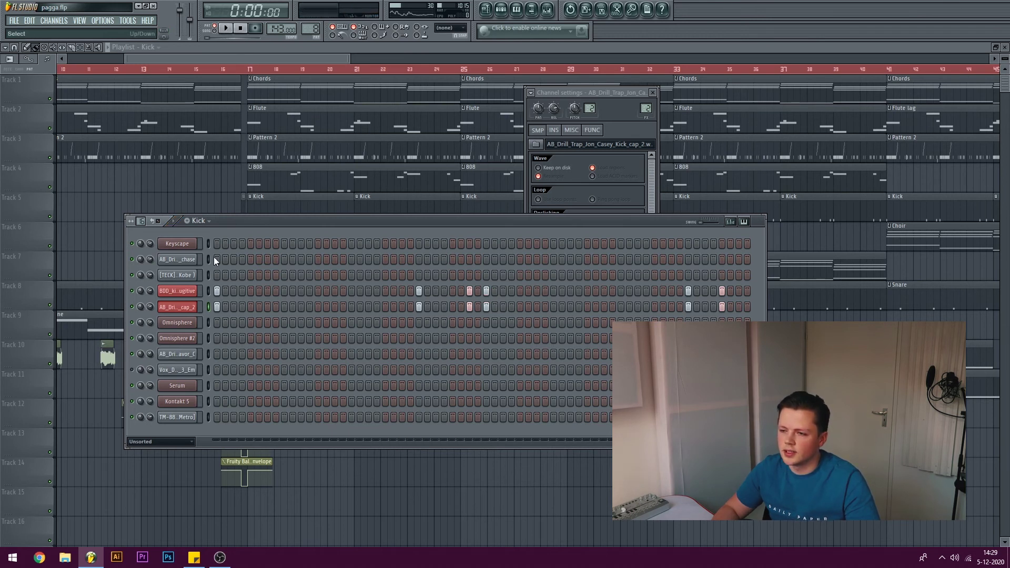
Step: Return to the playlist, play the arrangement from bar 15 through the transition at bar 17, and stop it
{"action": "left_click", "coordinate": [228, 58]}
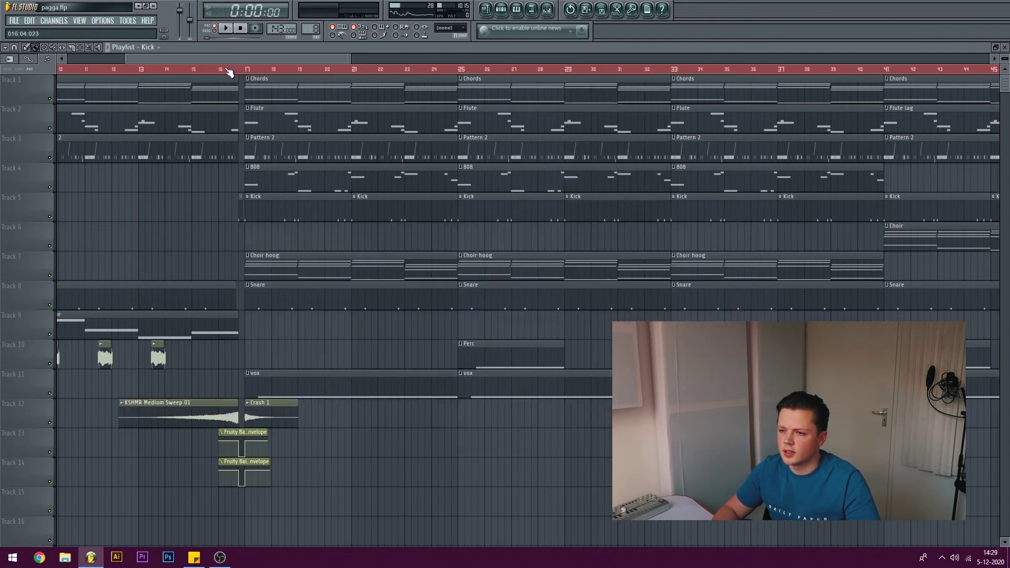
{"action": "scroll", "coordinate": [229, 72], "scroll_direction": "down", "scroll_amount": 5}
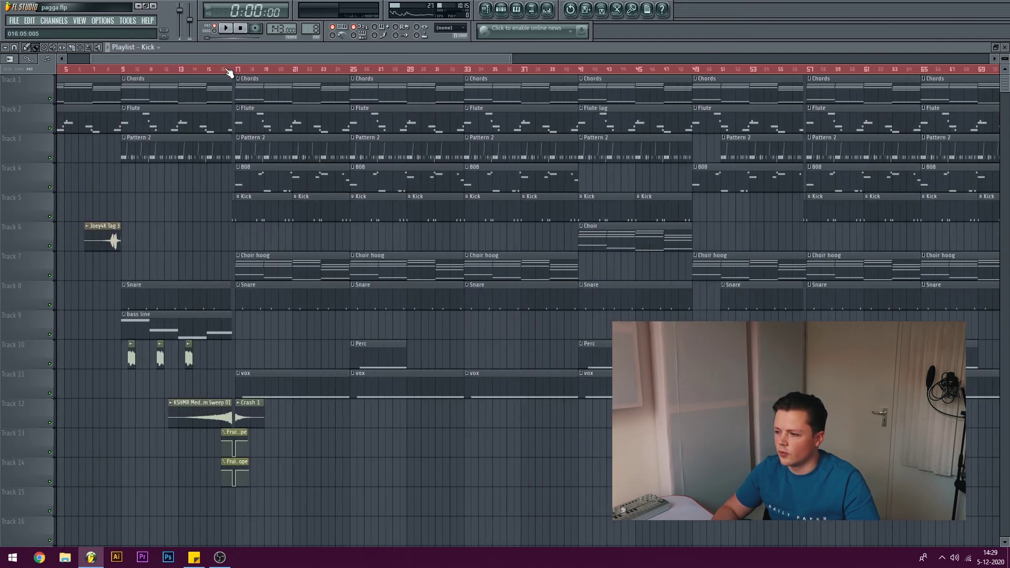
{"action": "scroll", "coordinate": [209, 78], "scroll_direction": "up", "scroll_amount": 8}
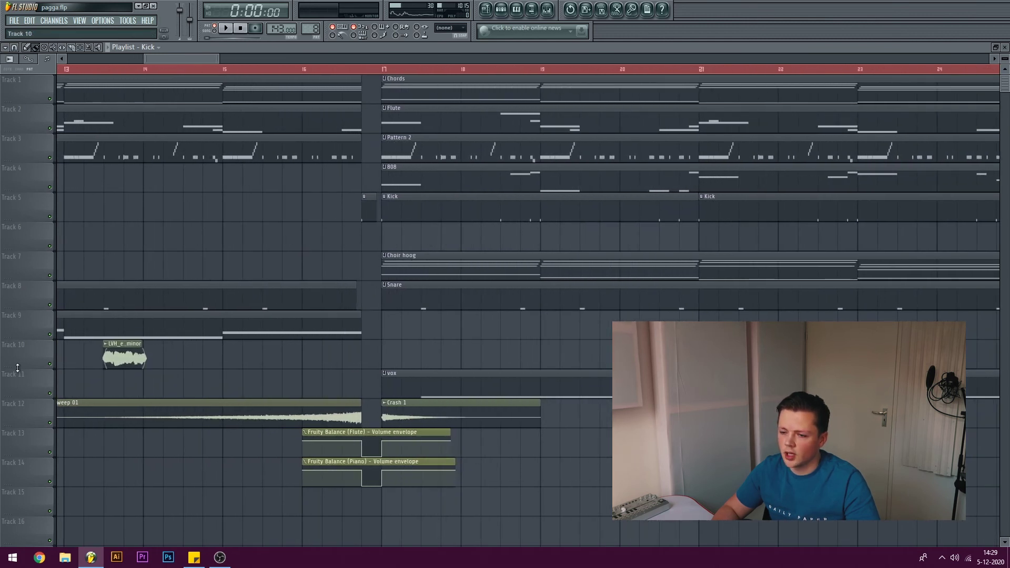
{"action": "scroll", "coordinate": [190, 77], "scroll_direction": "down", "scroll_amount": 8}
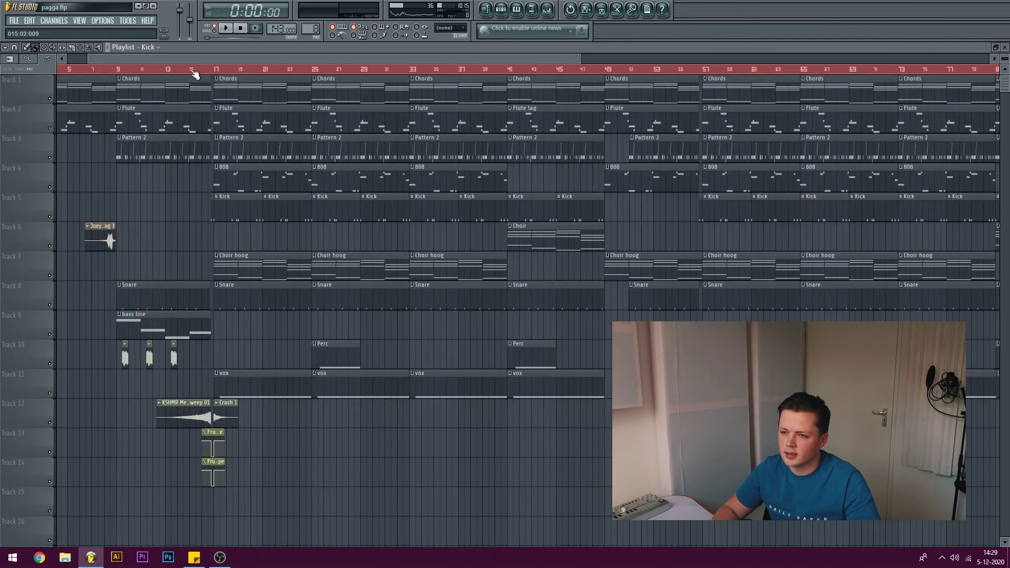
{"action": "left_click", "coordinate": [192, 70]}
{"action": "key", "text": "space"}
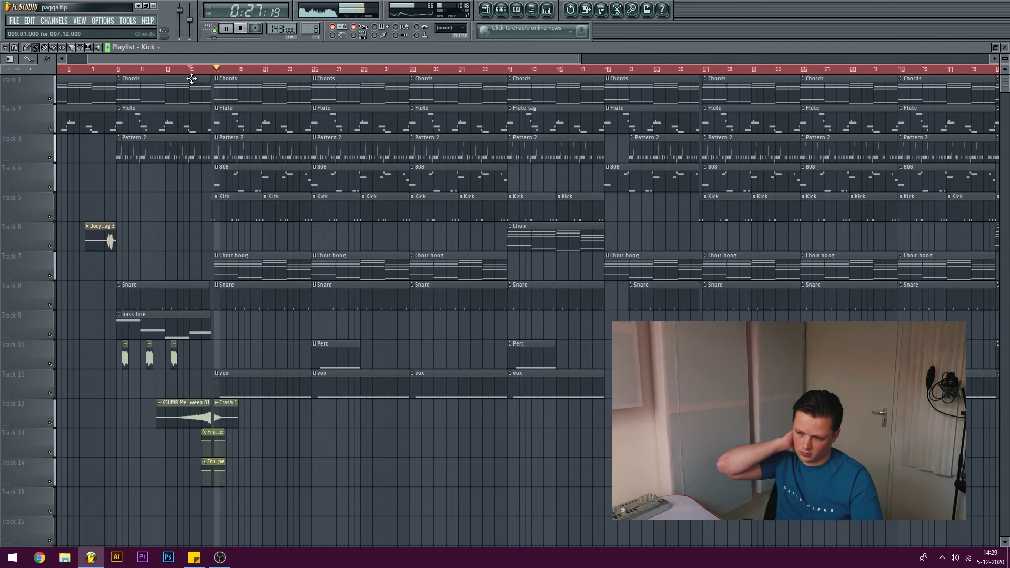
{"action": "key", "text": "space"}
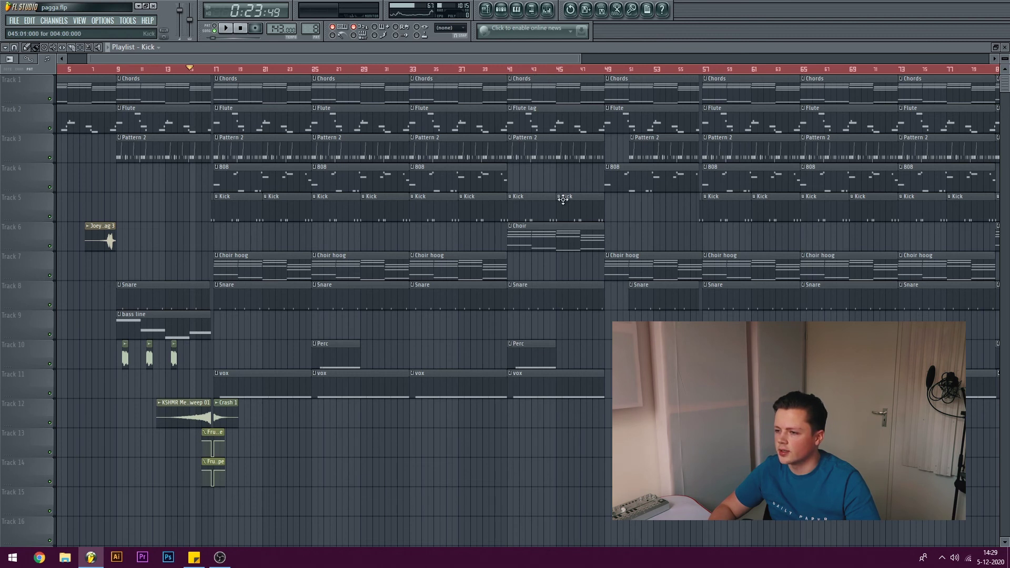
Step: Open the Perc pattern from Track 10 in the piano roll, play its C5 notes, and play the arrangement from bar 25
{"action": "double_click", "coordinate": [337, 365]}
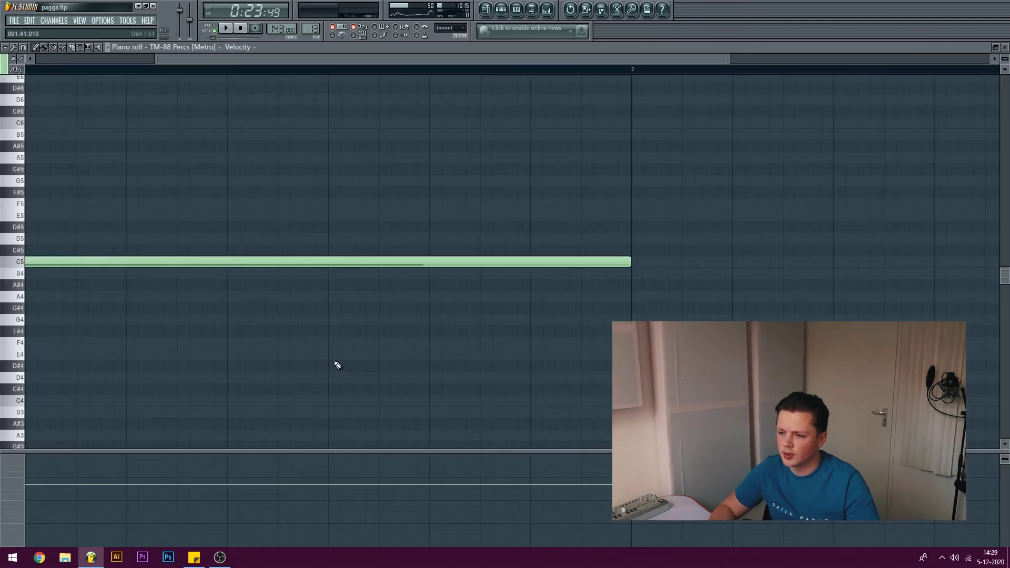
{"action": "left_click_drag", "start_coordinate": [245, 58], "coordinate": [124, 59]}
{"action": "key", "text": "space"}
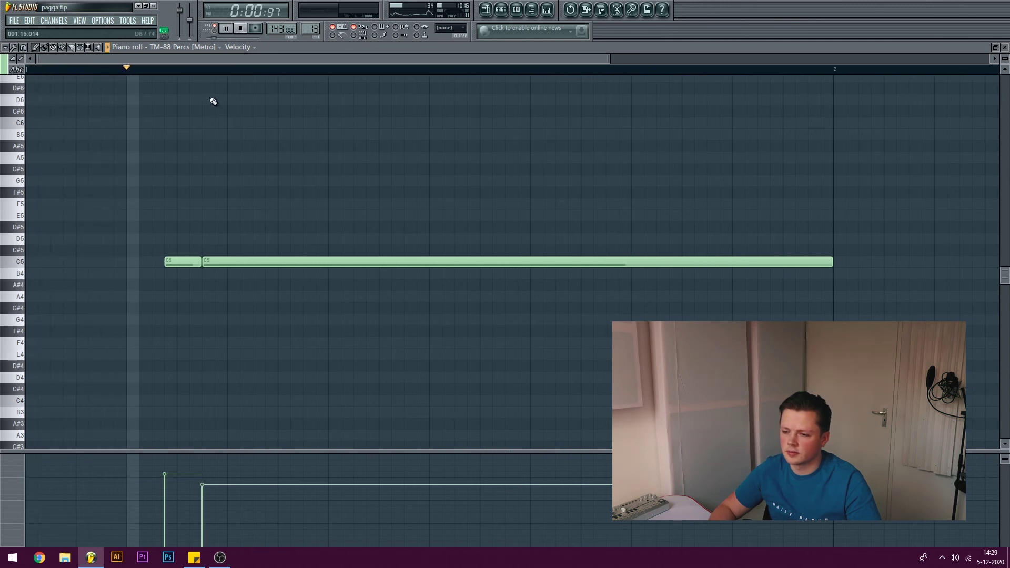
{"action": "left_click", "coordinate": [485, 10]}
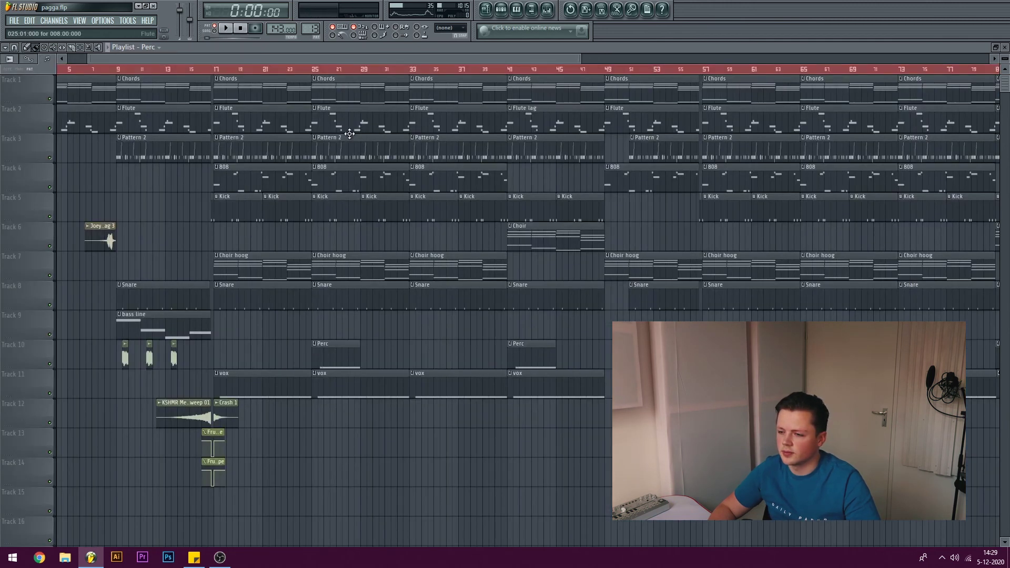
{"action": "left_click", "coordinate": [313, 70]}
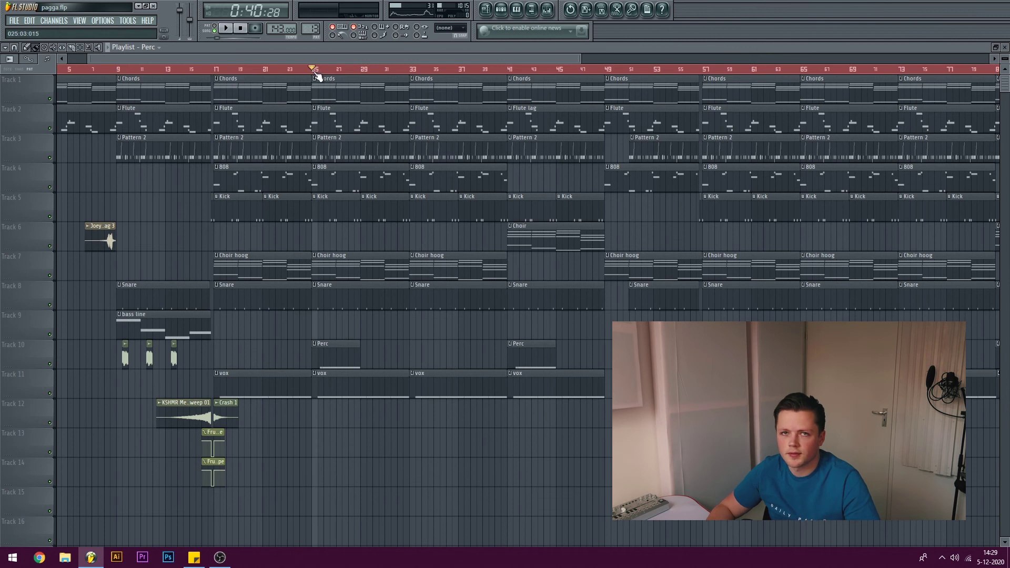
{"action": "key", "text": "space"}
Step: Play the arrangement from bar 40 into the Choir and Flute lag section at bar 41, and stop it
{"action": "scroll", "coordinate": [524, 74], "scroll_direction": "up", "scroll_amount": 3}
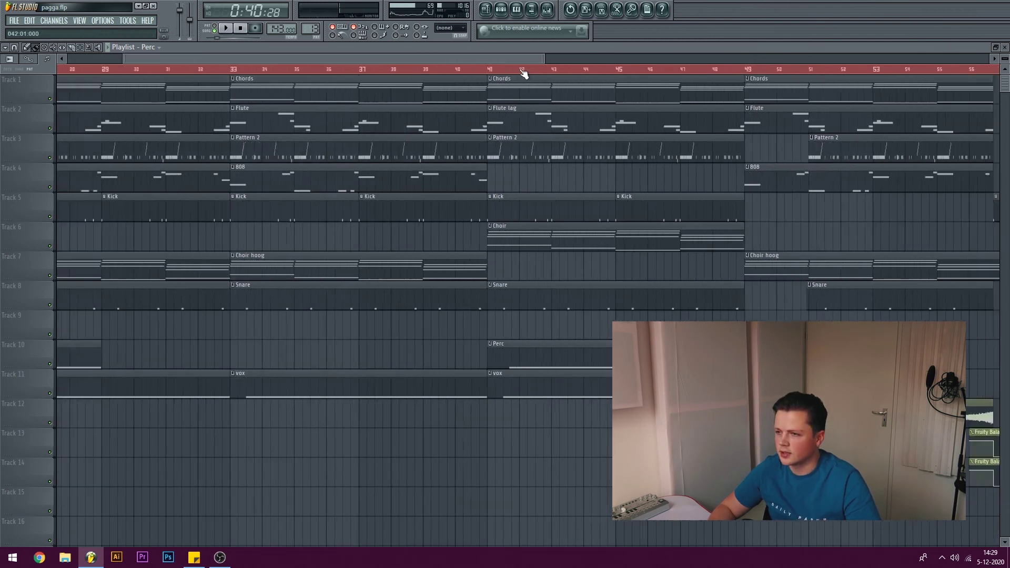
{"action": "scroll", "coordinate": [523, 74], "scroll_direction": "down", "scroll_amount": 3}
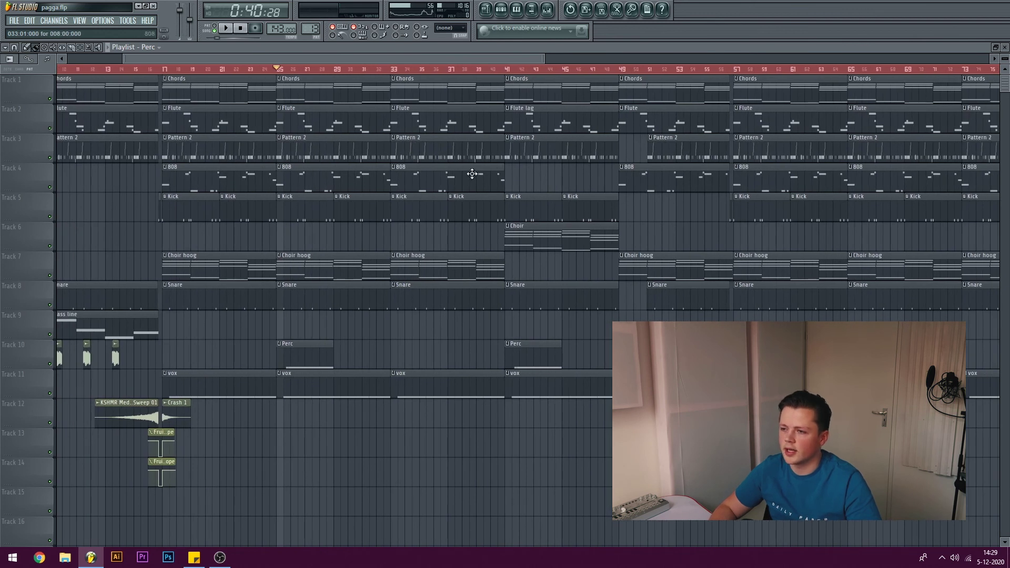
{"action": "left_click", "coordinate": [494, 71]}
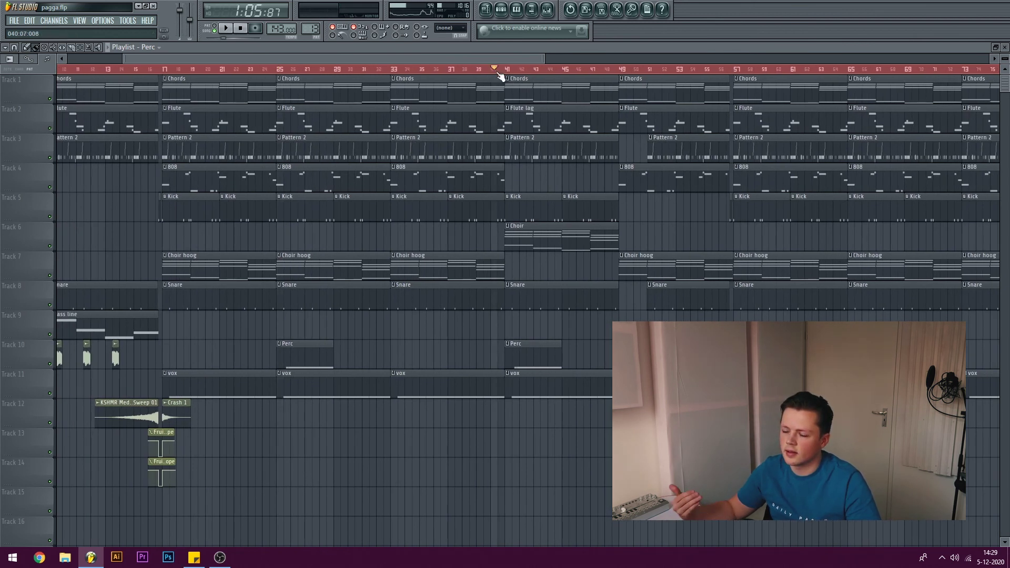
{"action": "key", "text": "space"}
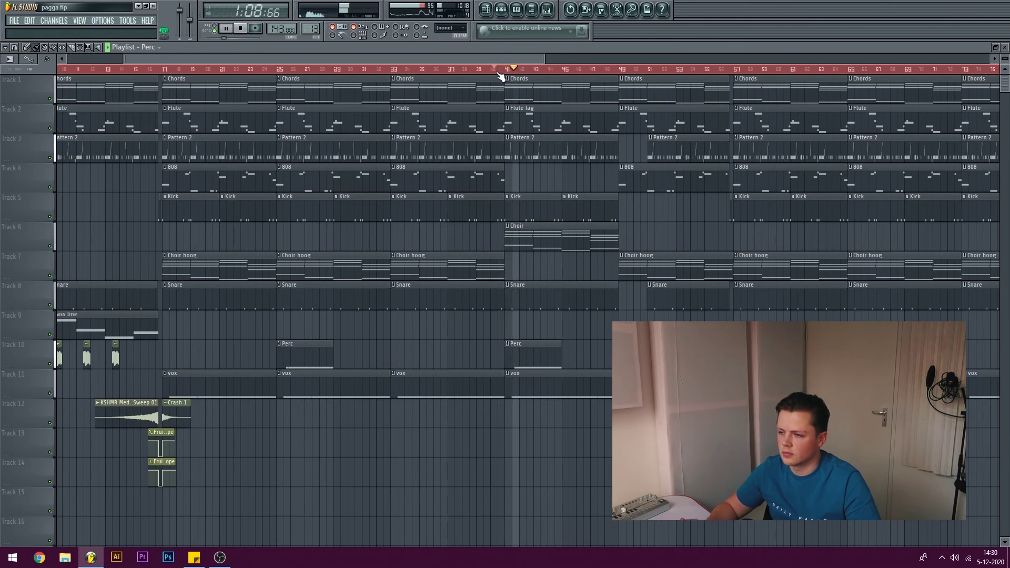
{"action": "key", "text": "space"}
Step: Play the arrangement from bar 48 through the section at bar 49 and the Pattern 2 and Snare entry, and stop it
{"action": "left_click_drag", "start_coordinate": [484, 58], "coordinate": [537, 64]}
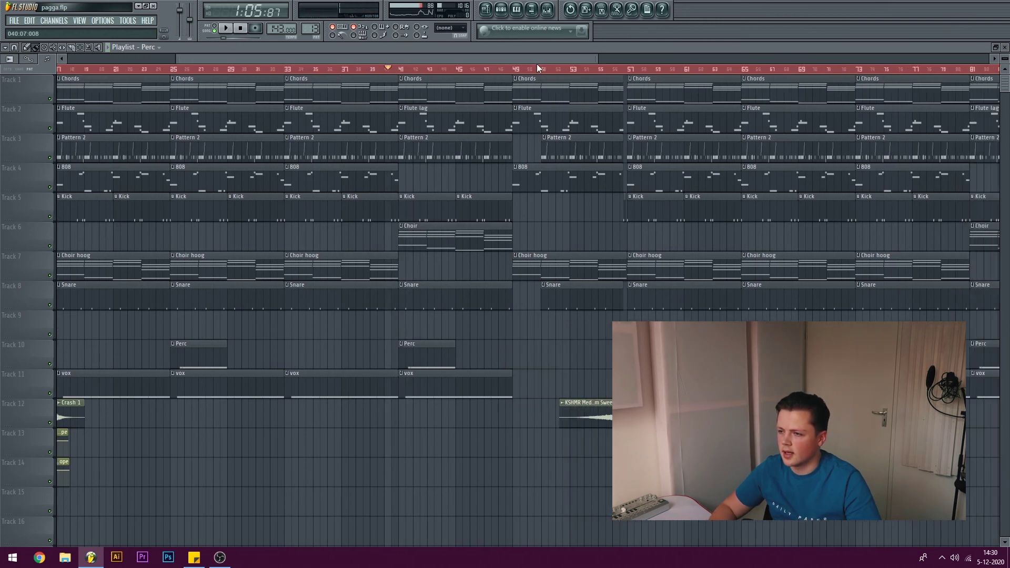
{"action": "left_click", "coordinate": [495, 70]}
{"action": "scroll", "coordinate": [495, 73], "scroll_direction": "up", "scroll_amount": 4}
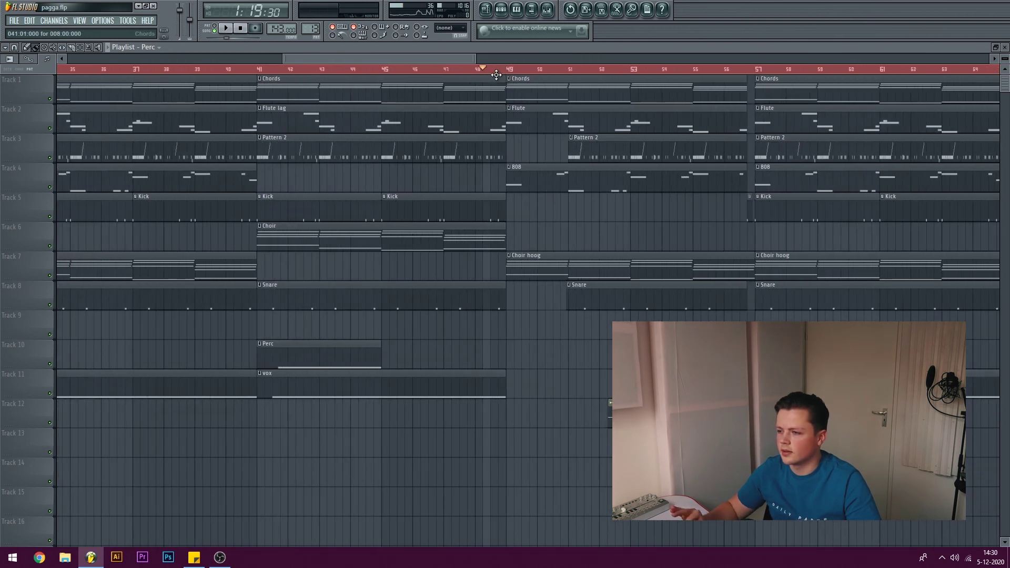
{"action": "key", "text": "space"}
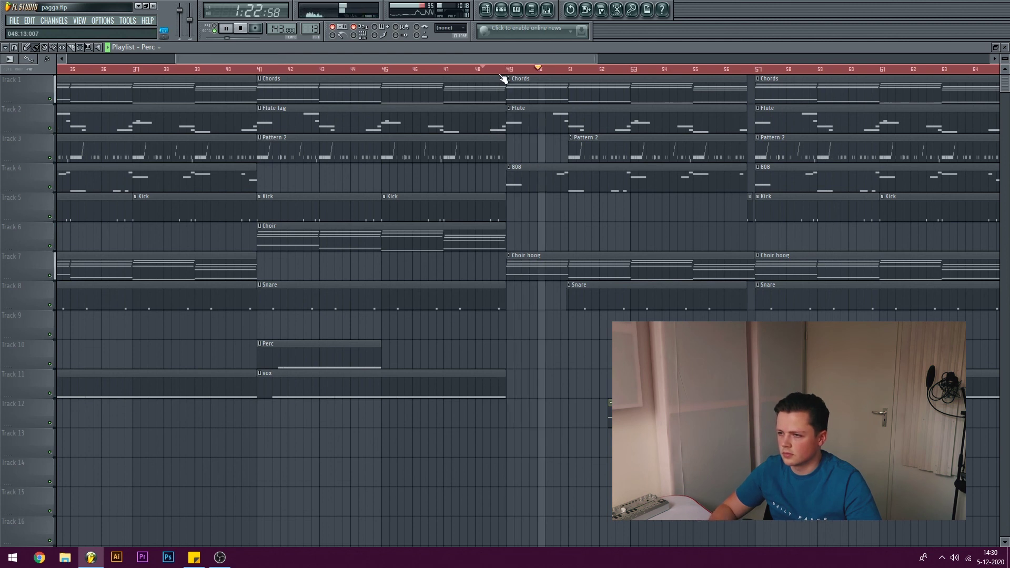
{"action": "scroll", "coordinate": [502, 77], "scroll_direction": "down", "scroll_amount": 4}
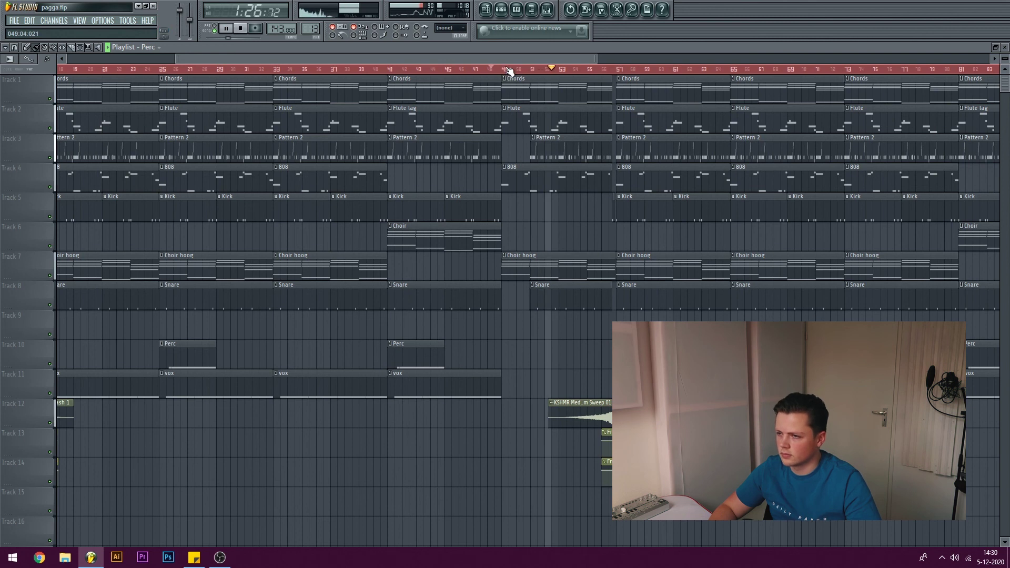
{"action": "key", "text": "space"}
Step: Show the rest of the arrangement, play the ending from bar 113 with chords, flute and Choir hoog, and stop it
{"action": "scroll", "coordinate": [542, 68], "scroll_direction": "down", "scroll_amount": 4}
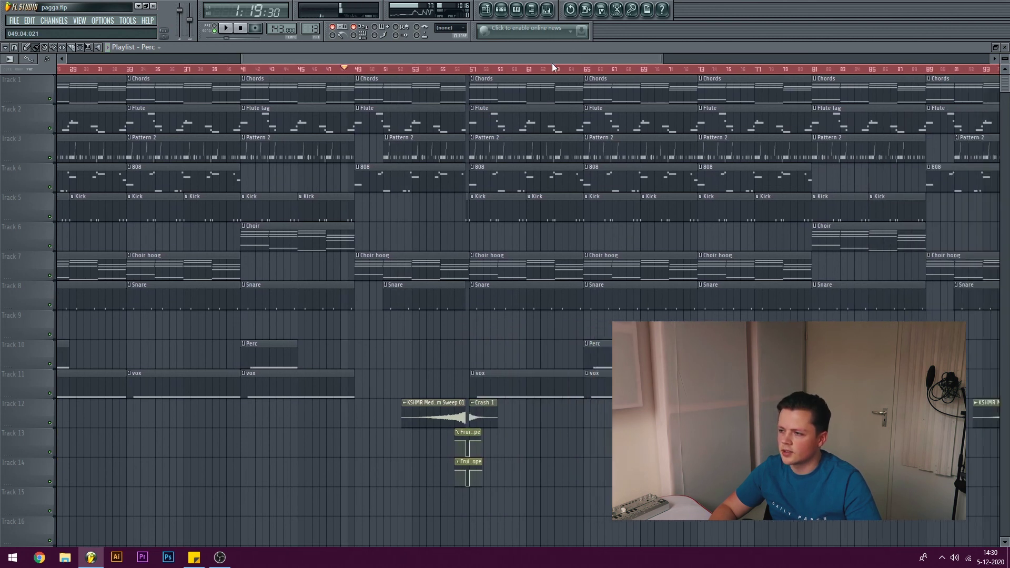
{"action": "scroll", "coordinate": [553, 72], "scroll_direction": "down", "scroll_amount": 1}
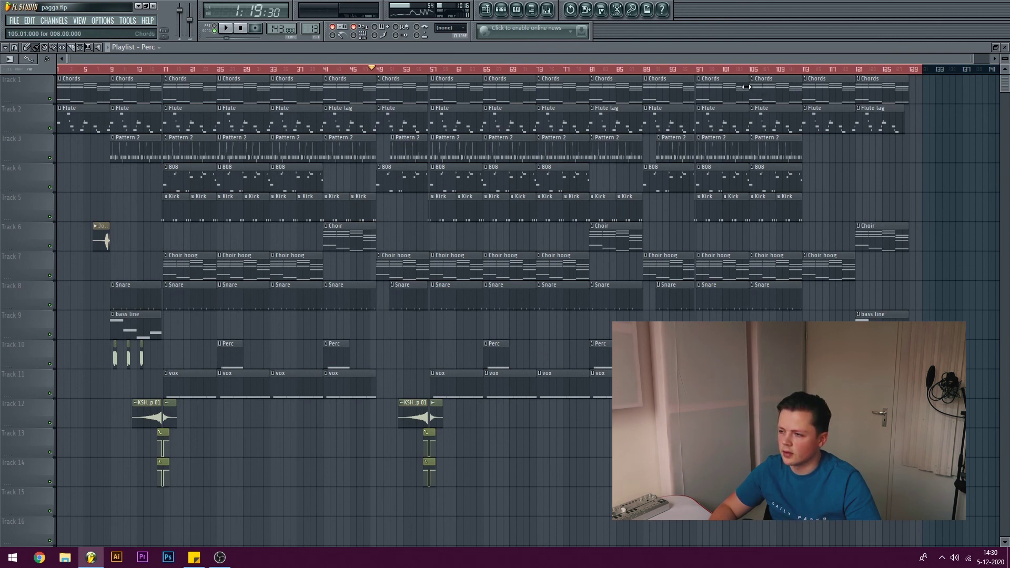
{"action": "scroll", "coordinate": [733, 68], "scroll_direction": "up", "scroll_amount": 5}
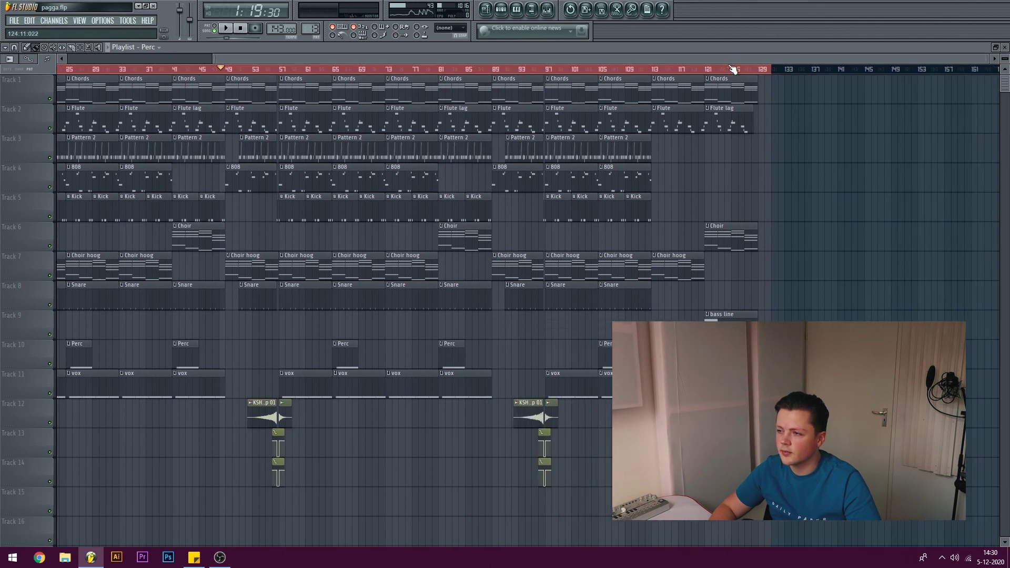
{"action": "left_click_drag", "start_coordinate": [743, 63], "coordinate": [806, 55]}
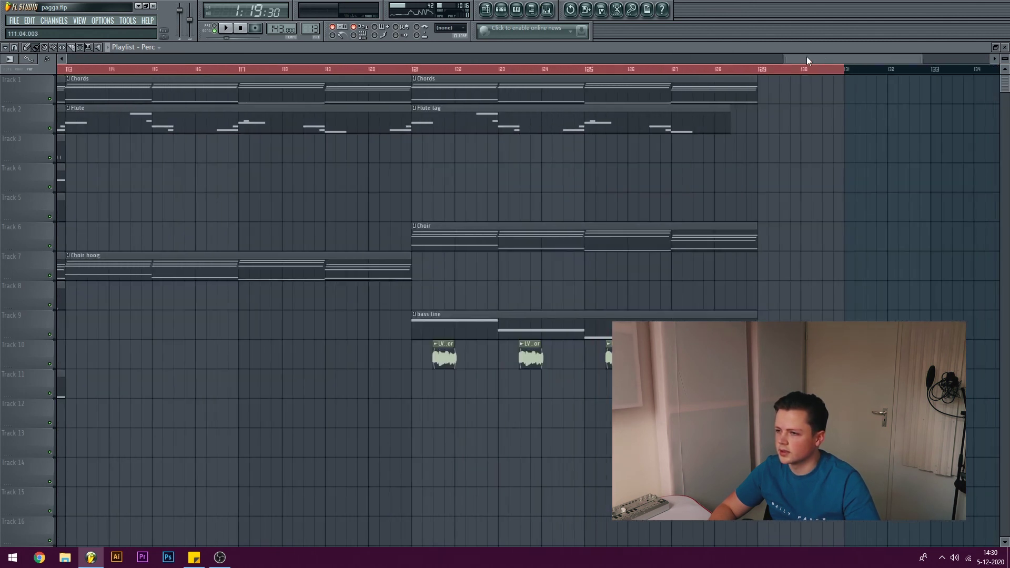
{"action": "scroll", "coordinate": [462, 71], "scroll_direction": "down", "scroll_amount": 1}
{"action": "left_click", "coordinate": [173, 70]}
{"action": "key", "text": "space"}
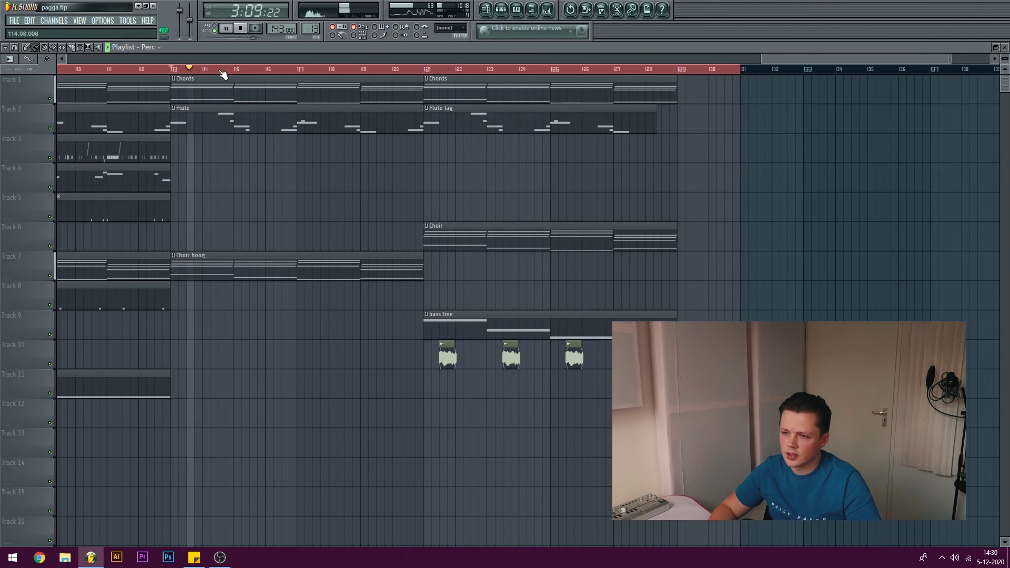
{"action": "key", "text": "space"}
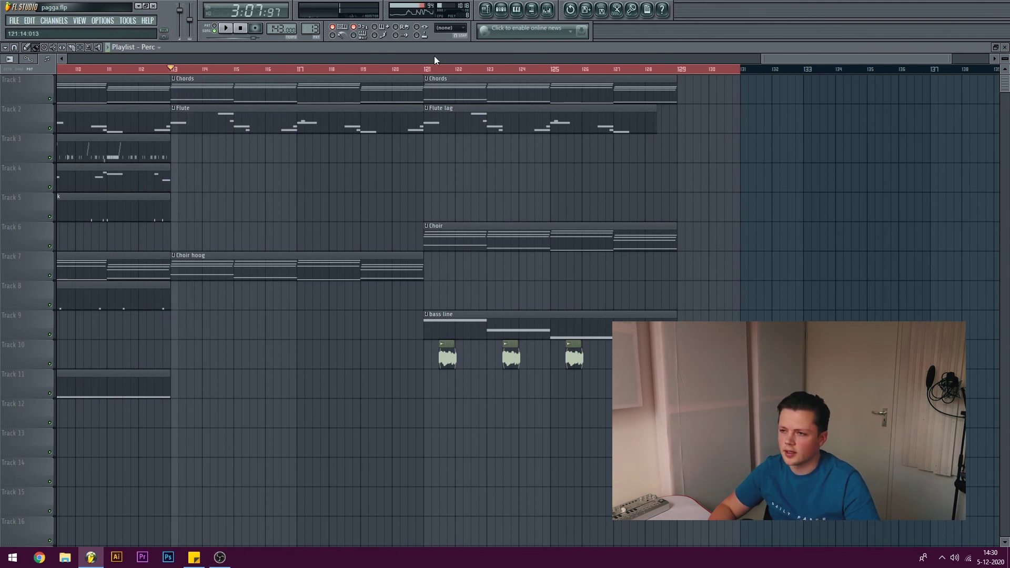
Step: Play the arrangement from bar 120 into the closing Choir and bass line section at bar 121, and stop it
{"action": "scroll", "coordinate": [427, 71], "scroll_direction": "down", "scroll_amount": 4}
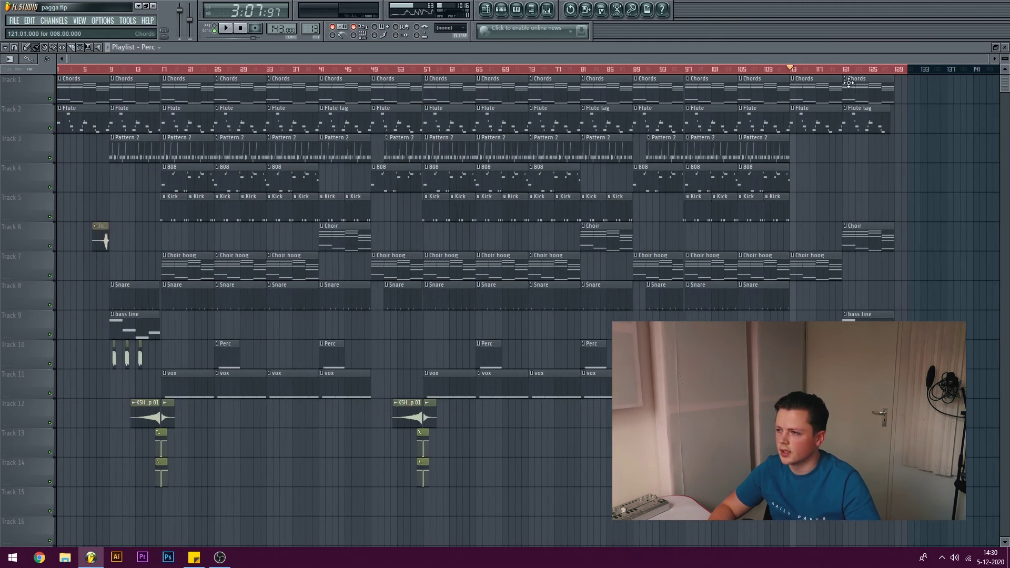
{"action": "left_click", "coordinate": [841, 74]}
{"action": "scroll", "coordinate": [844, 74], "scroll_direction": "up", "scroll_amount": 5}
{"action": "key", "text": "space"}
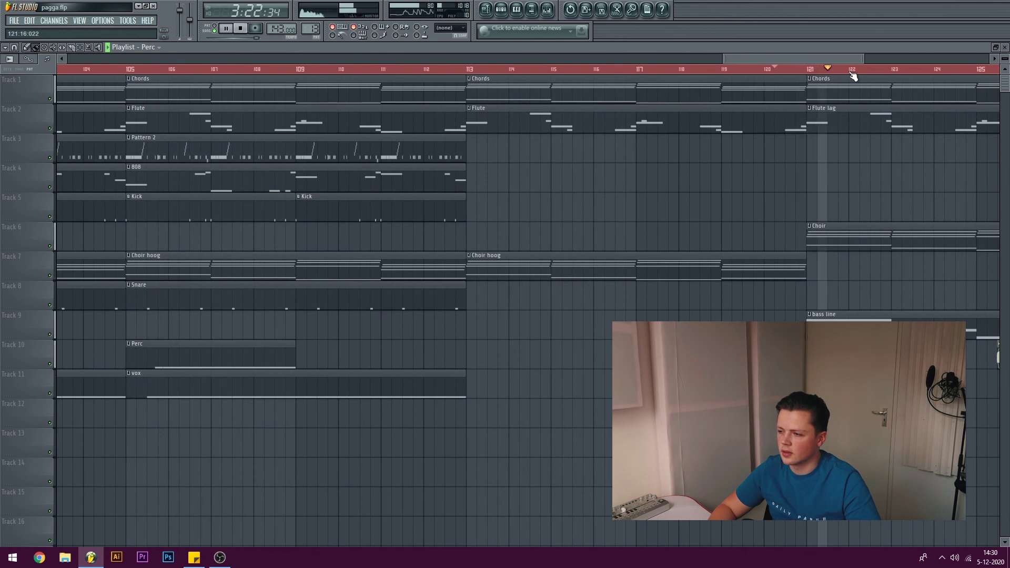
{"action": "key", "text": "space"}
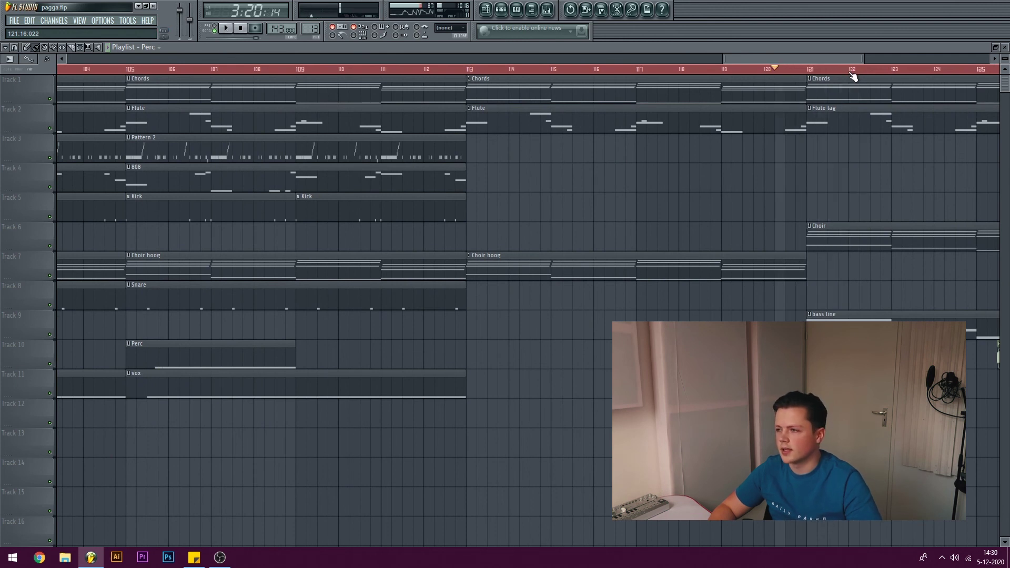